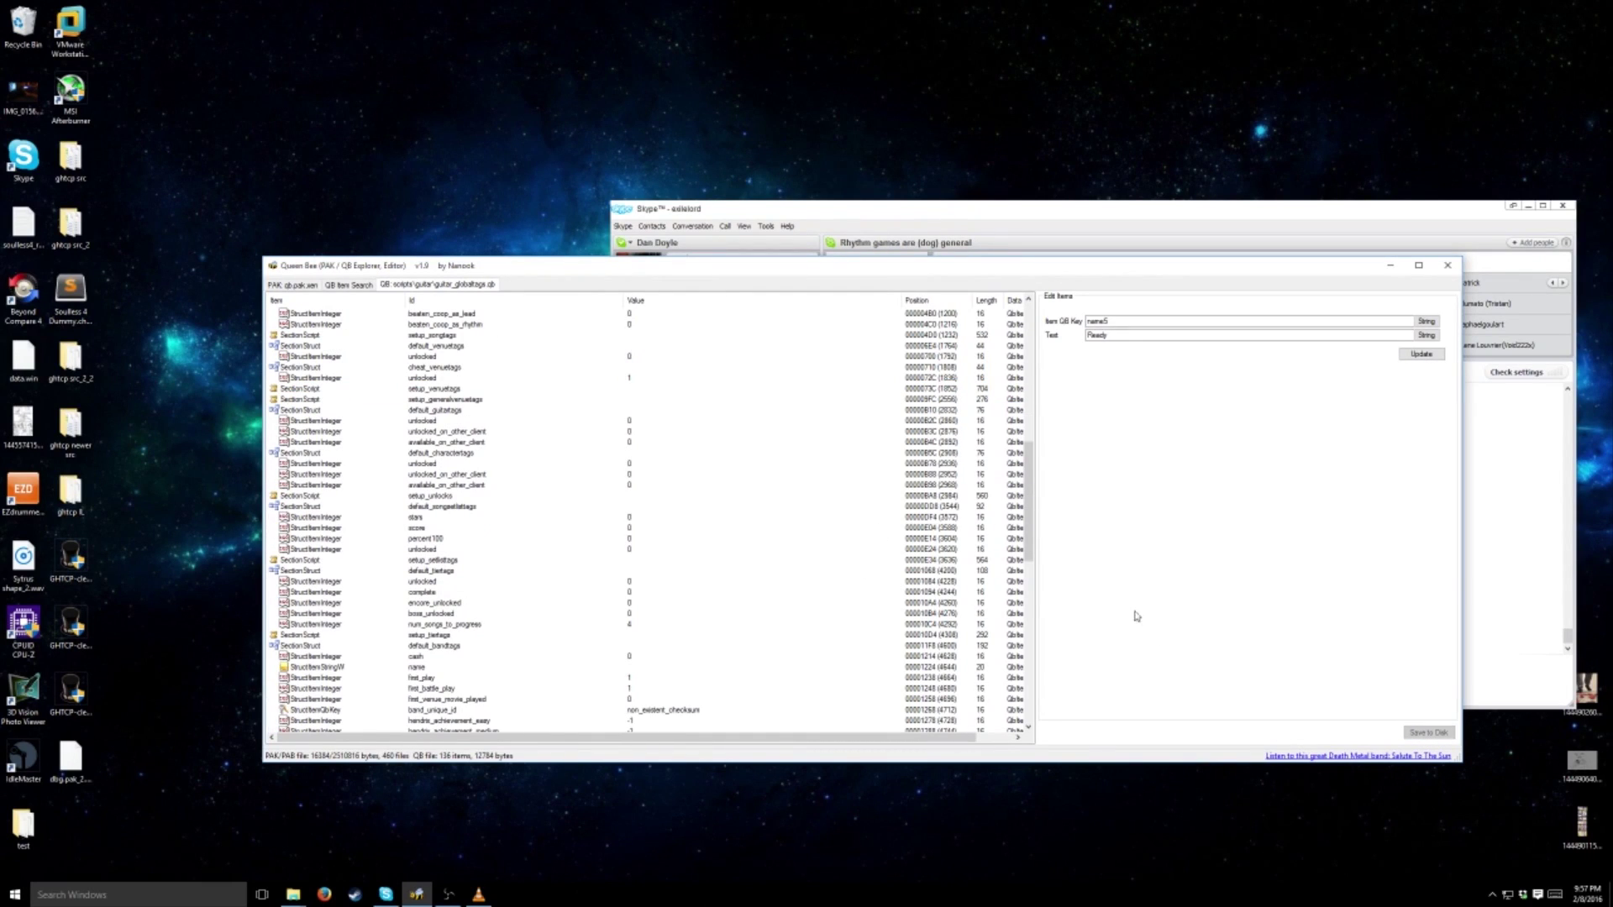
Return to the qb.pak.xen file list and close the Queen Bee editor
click(296, 285)
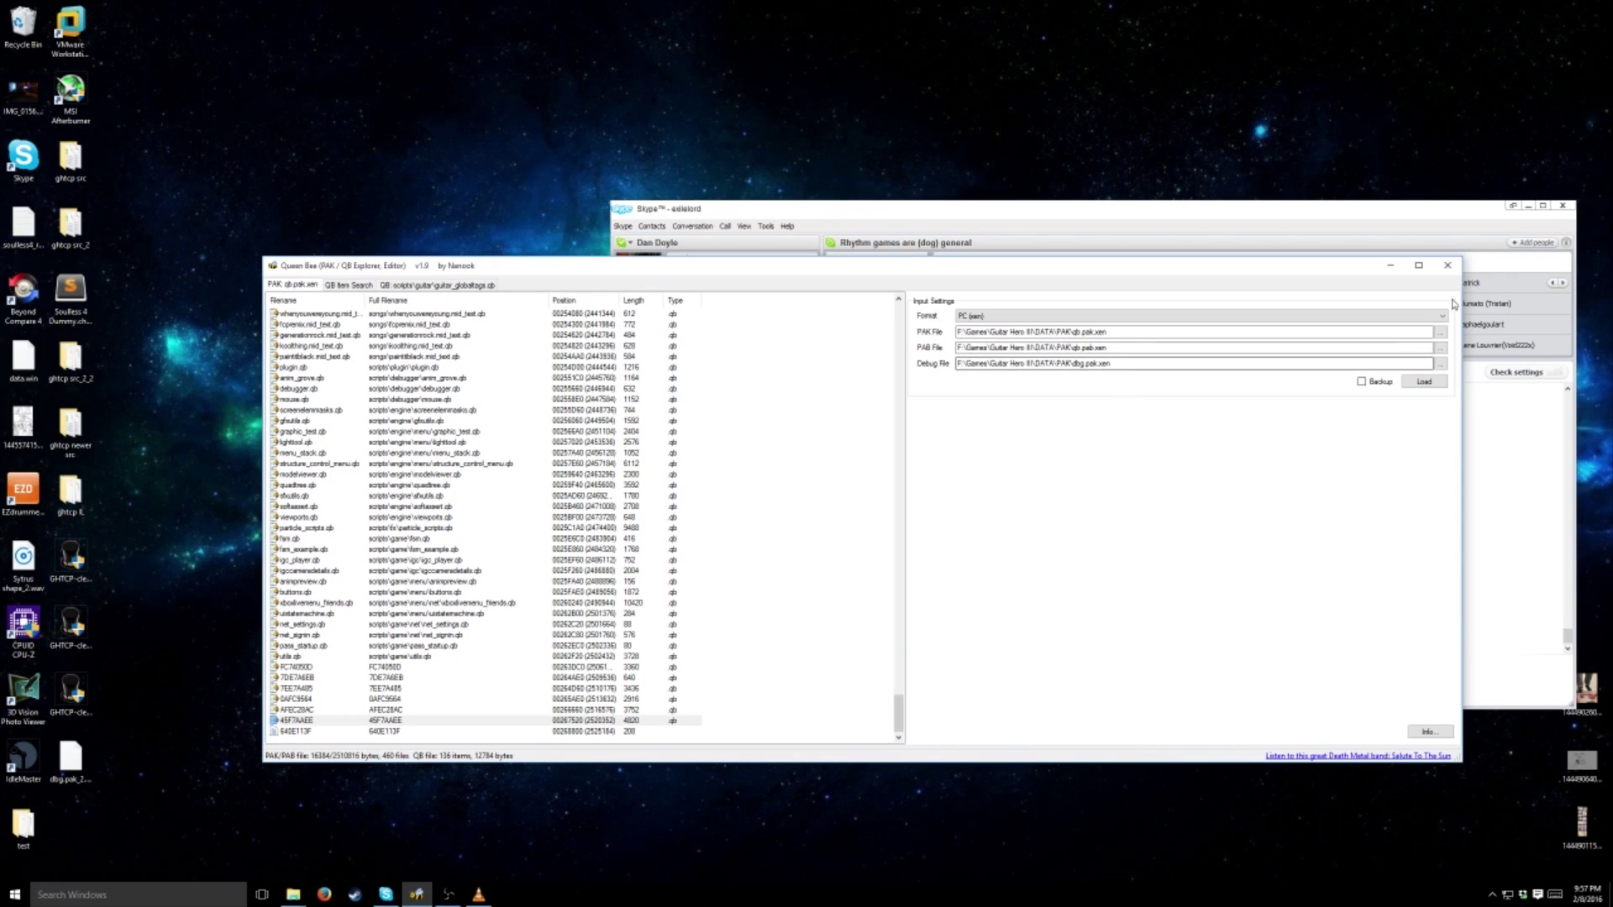
click(1448, 267)
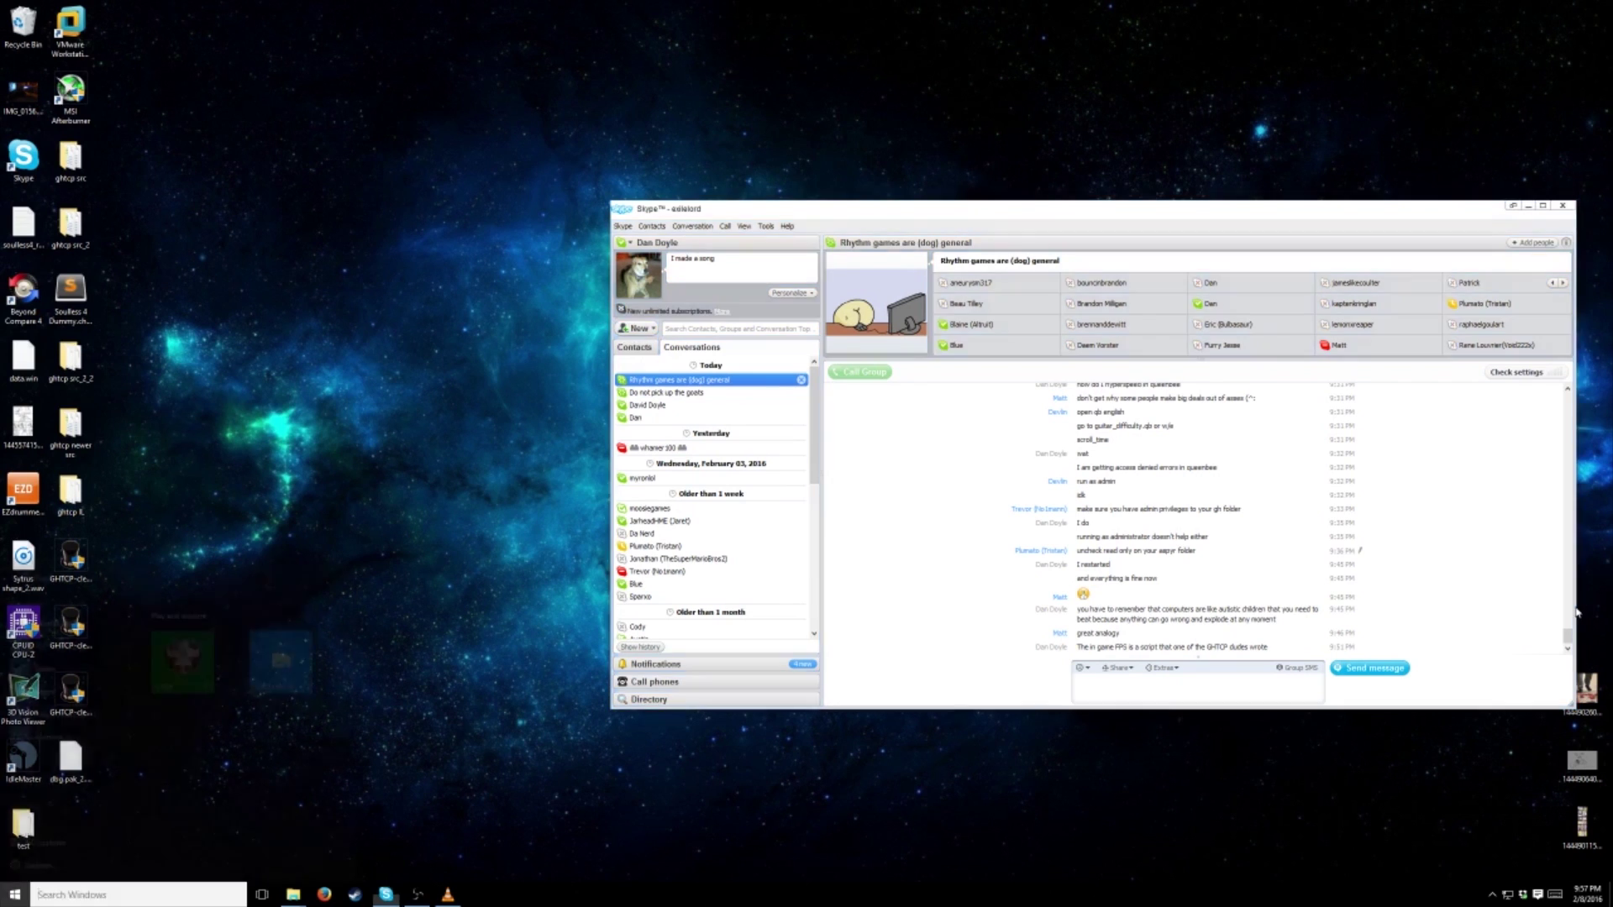
Search the Start menu for 'ghtcp', then clear the query and close the search panel
key(super)
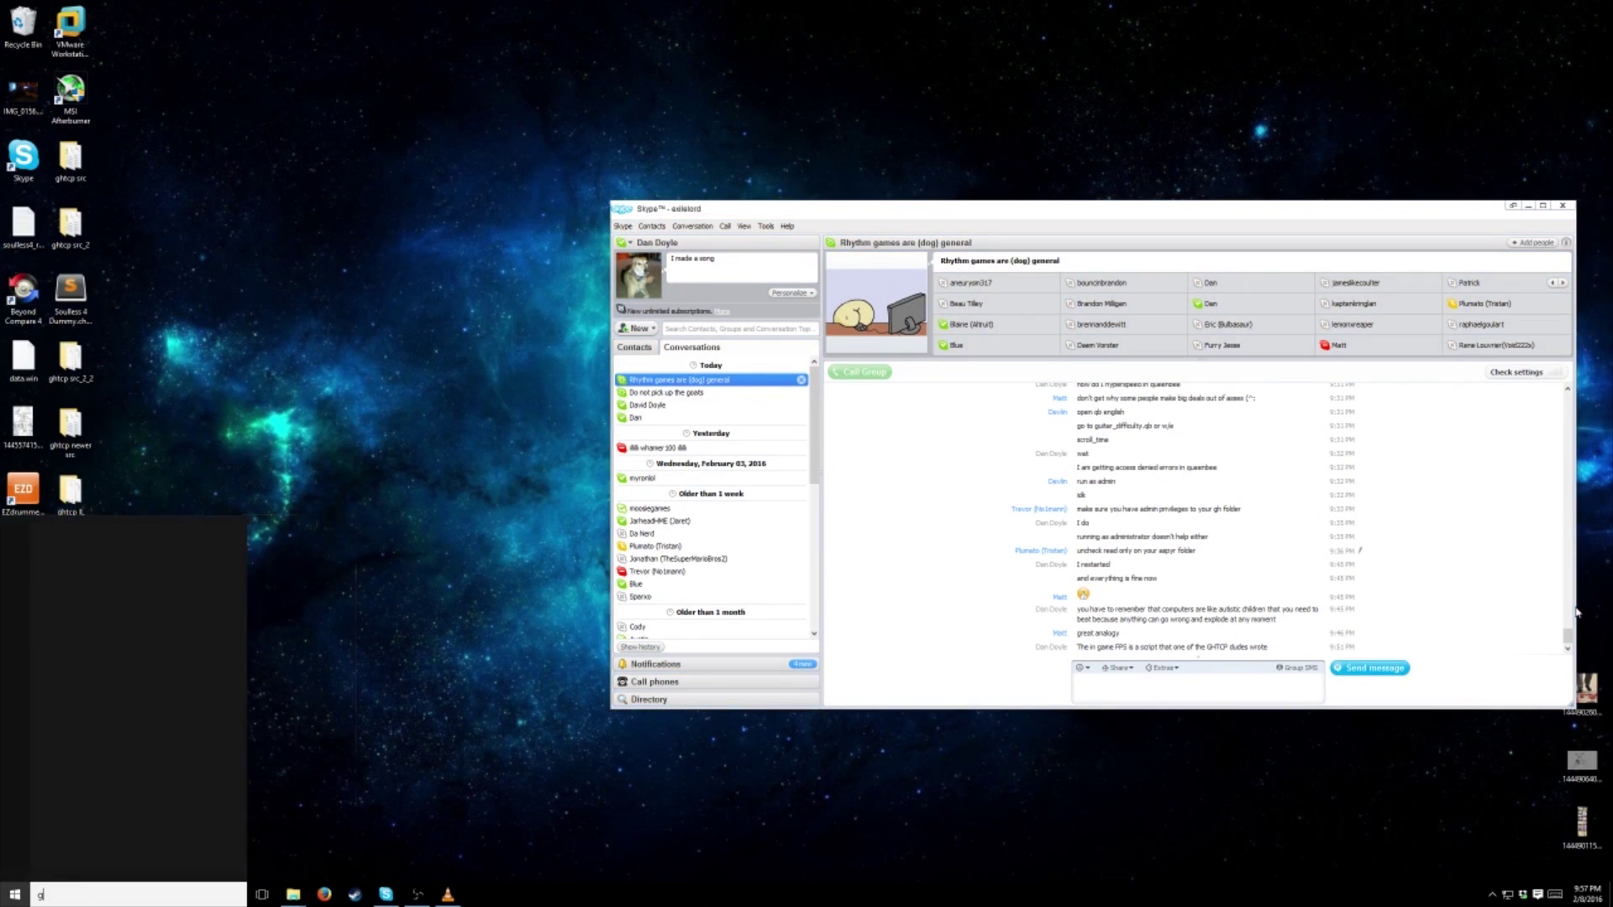
text(ghtcp)
key(BackSpace)
key(BackSpace)
key(BackSpace)
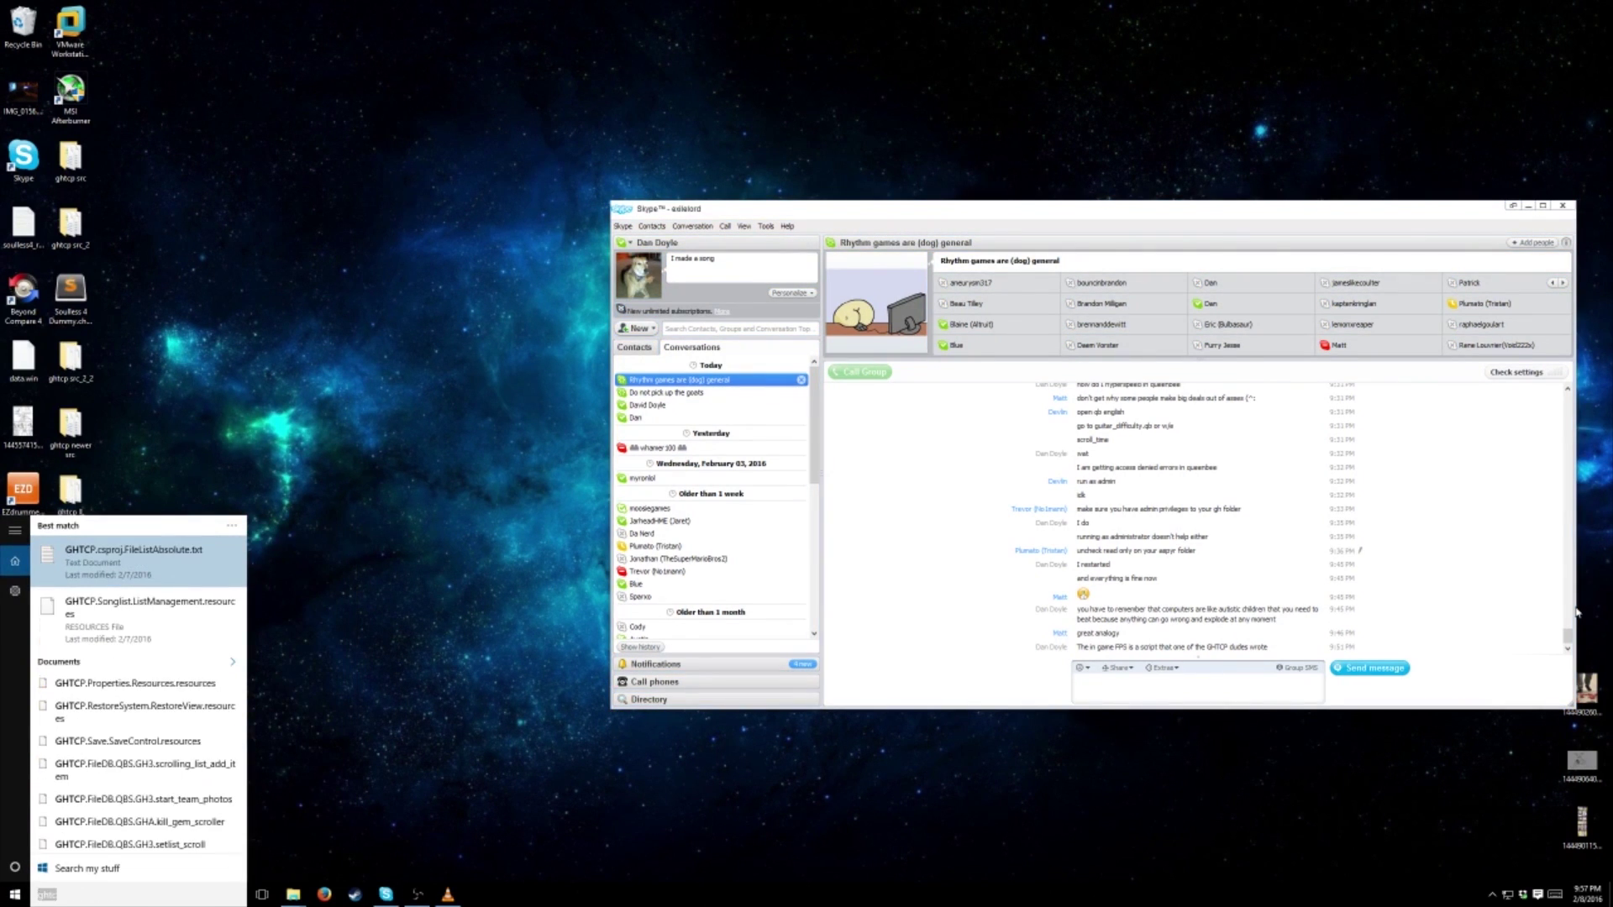
click(293, 895)
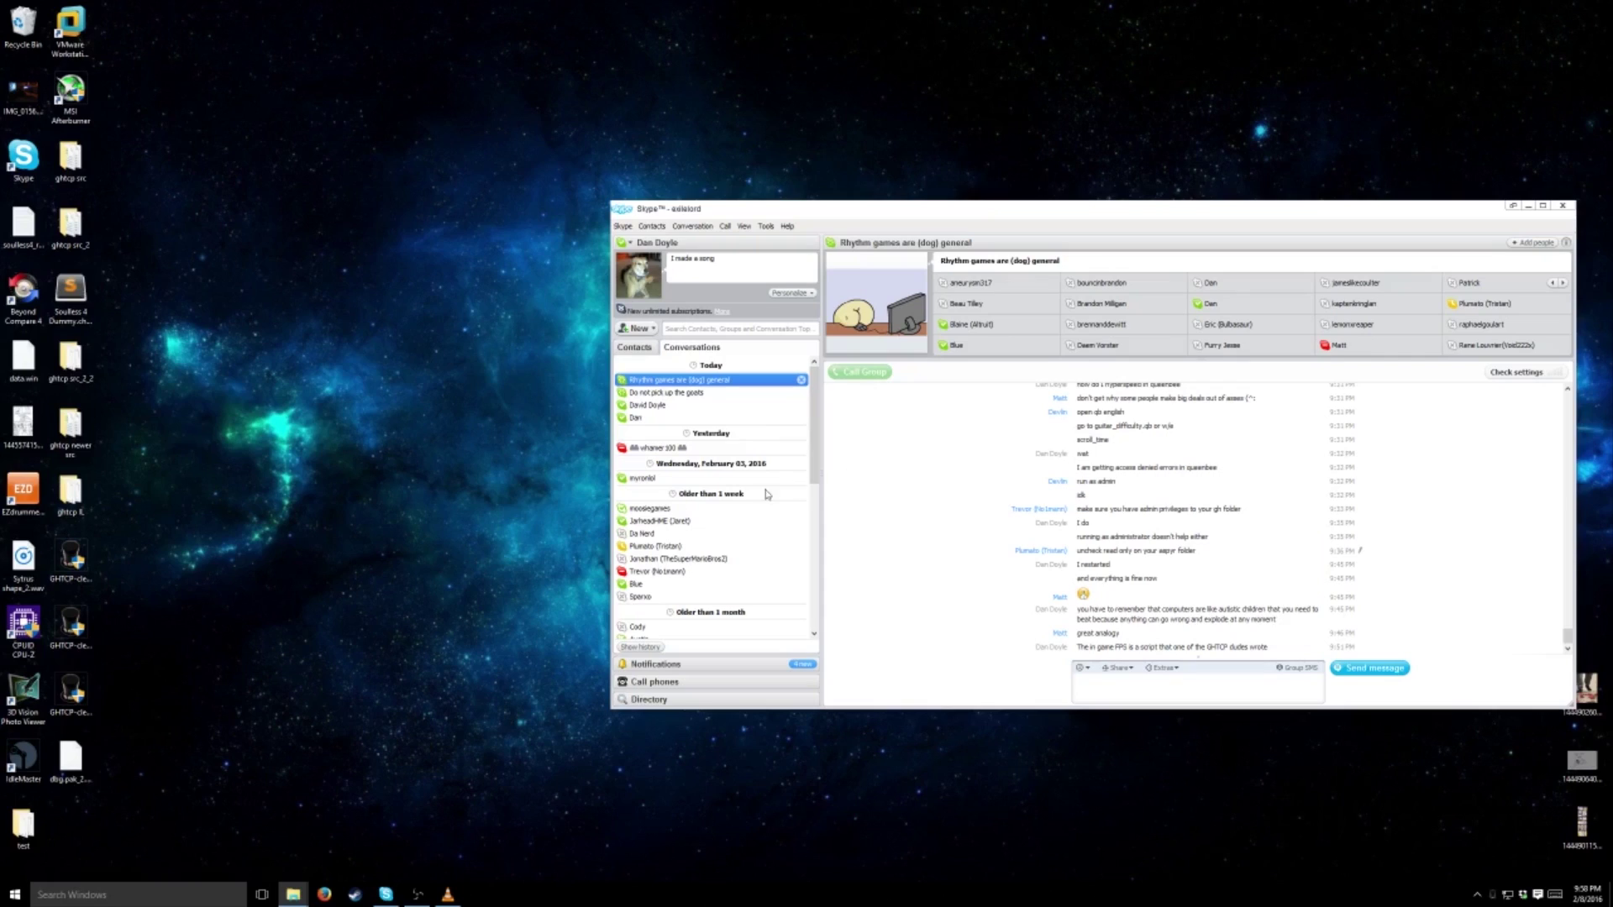
Load the Guitar Hero III game settings in the control panel and select the song 12donkeys
drag(109, 46, 278, 103)
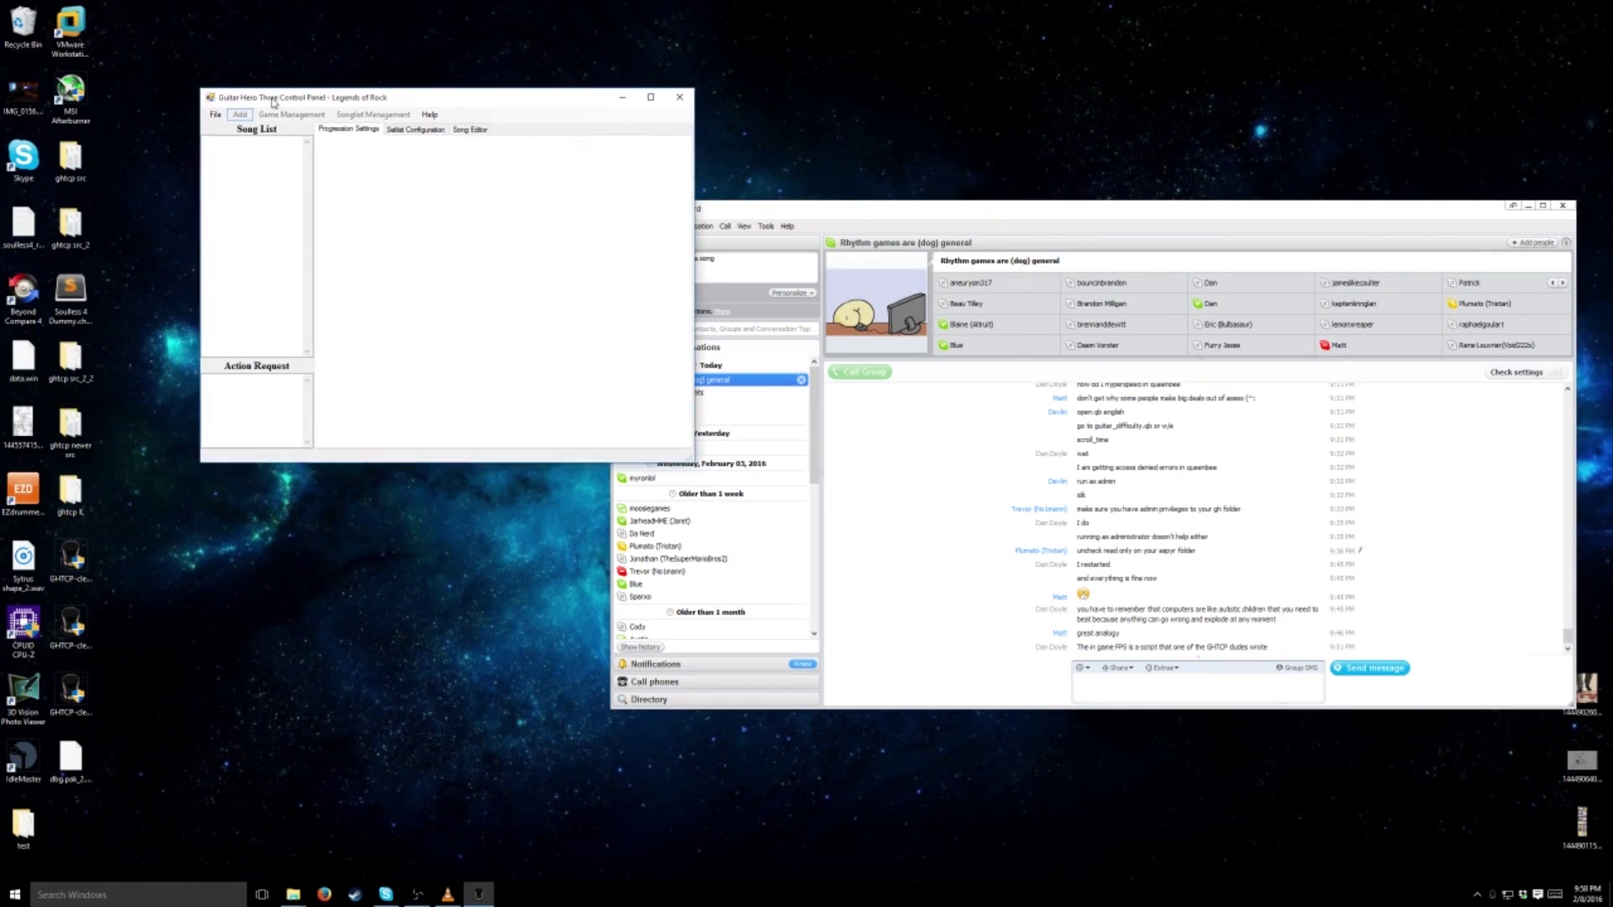
click(222, 115)
click(244, 124)
click(101, 79)
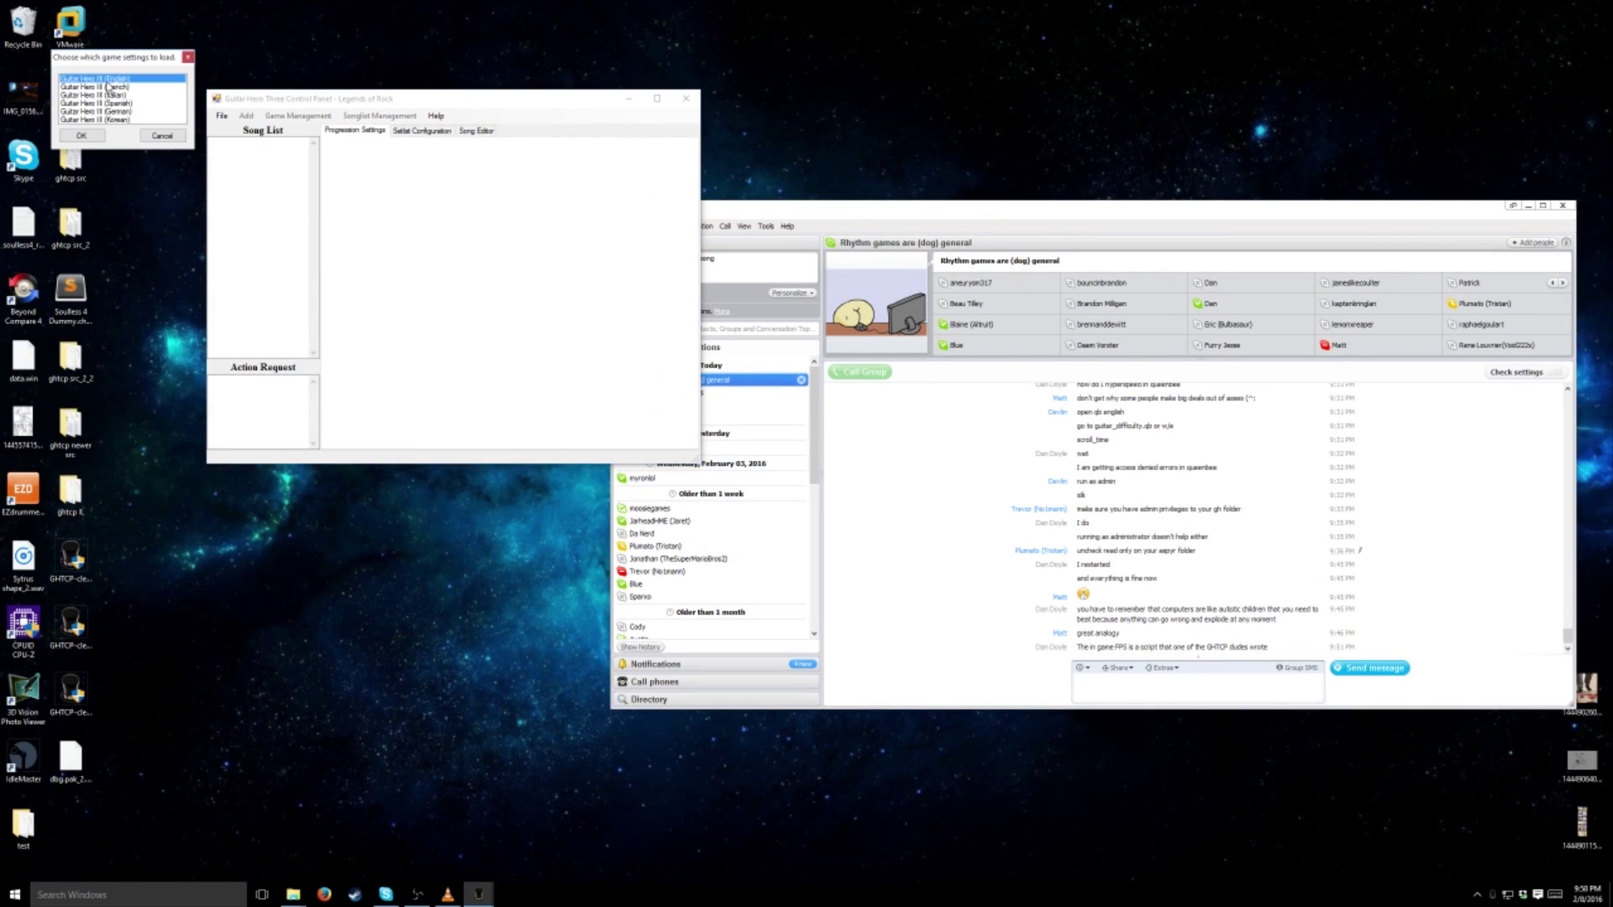
click(82, 135)
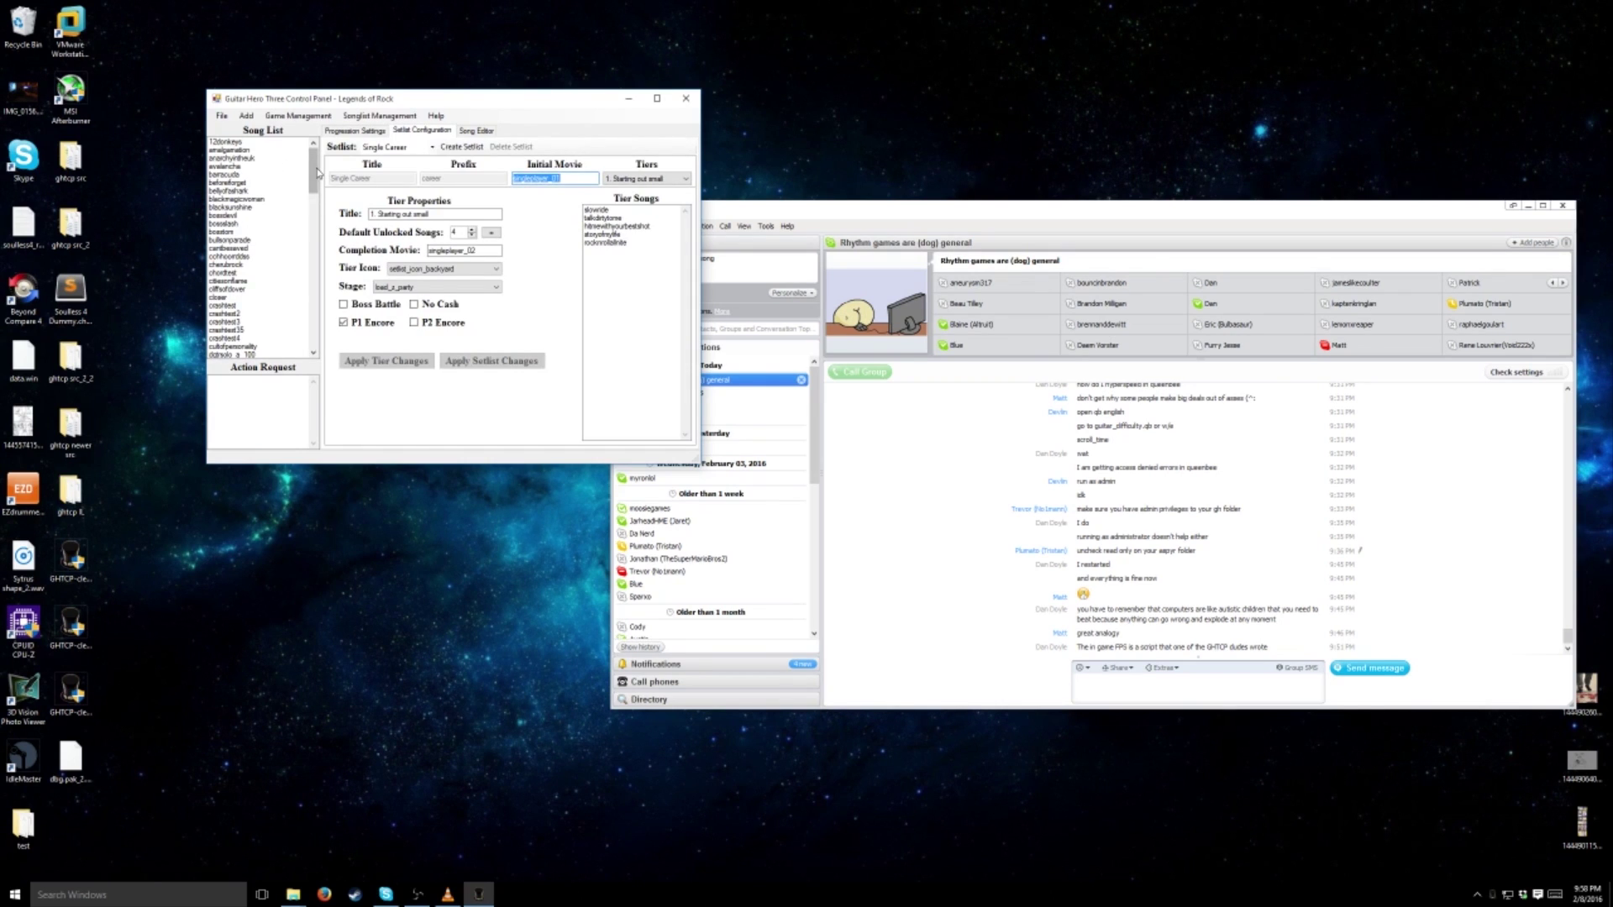
click(239, 142)
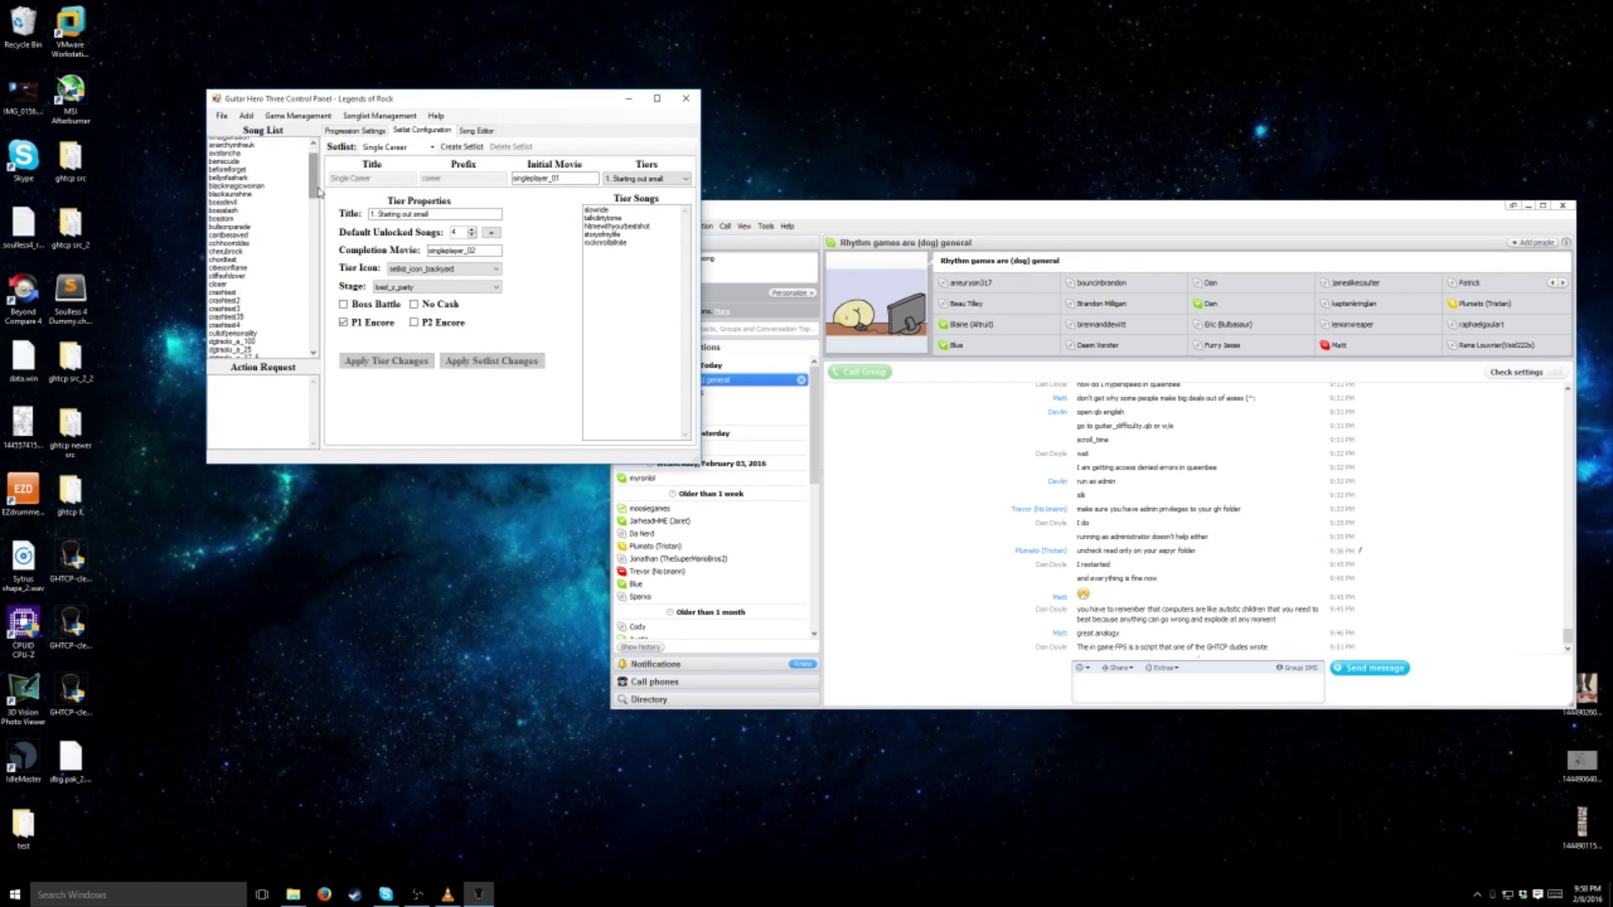
Rename the song 12donkeys to '12 Don' in its properties and apply the change
double_click(229, 143)
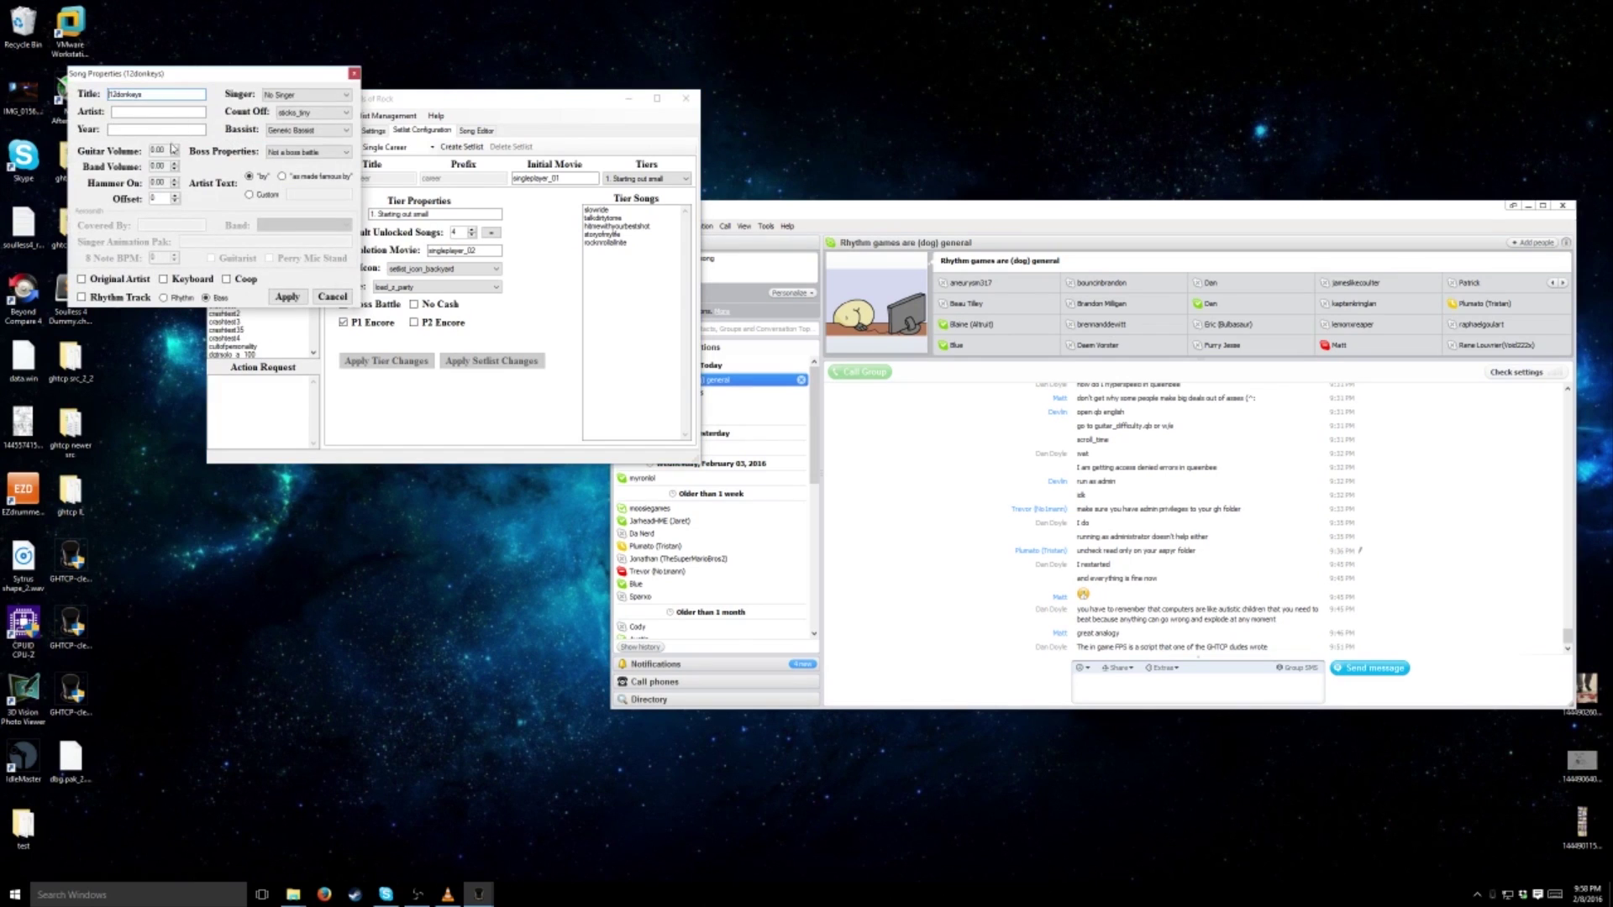
drag(142, 96, 116, 96)
text(Don)
click(286, 296)
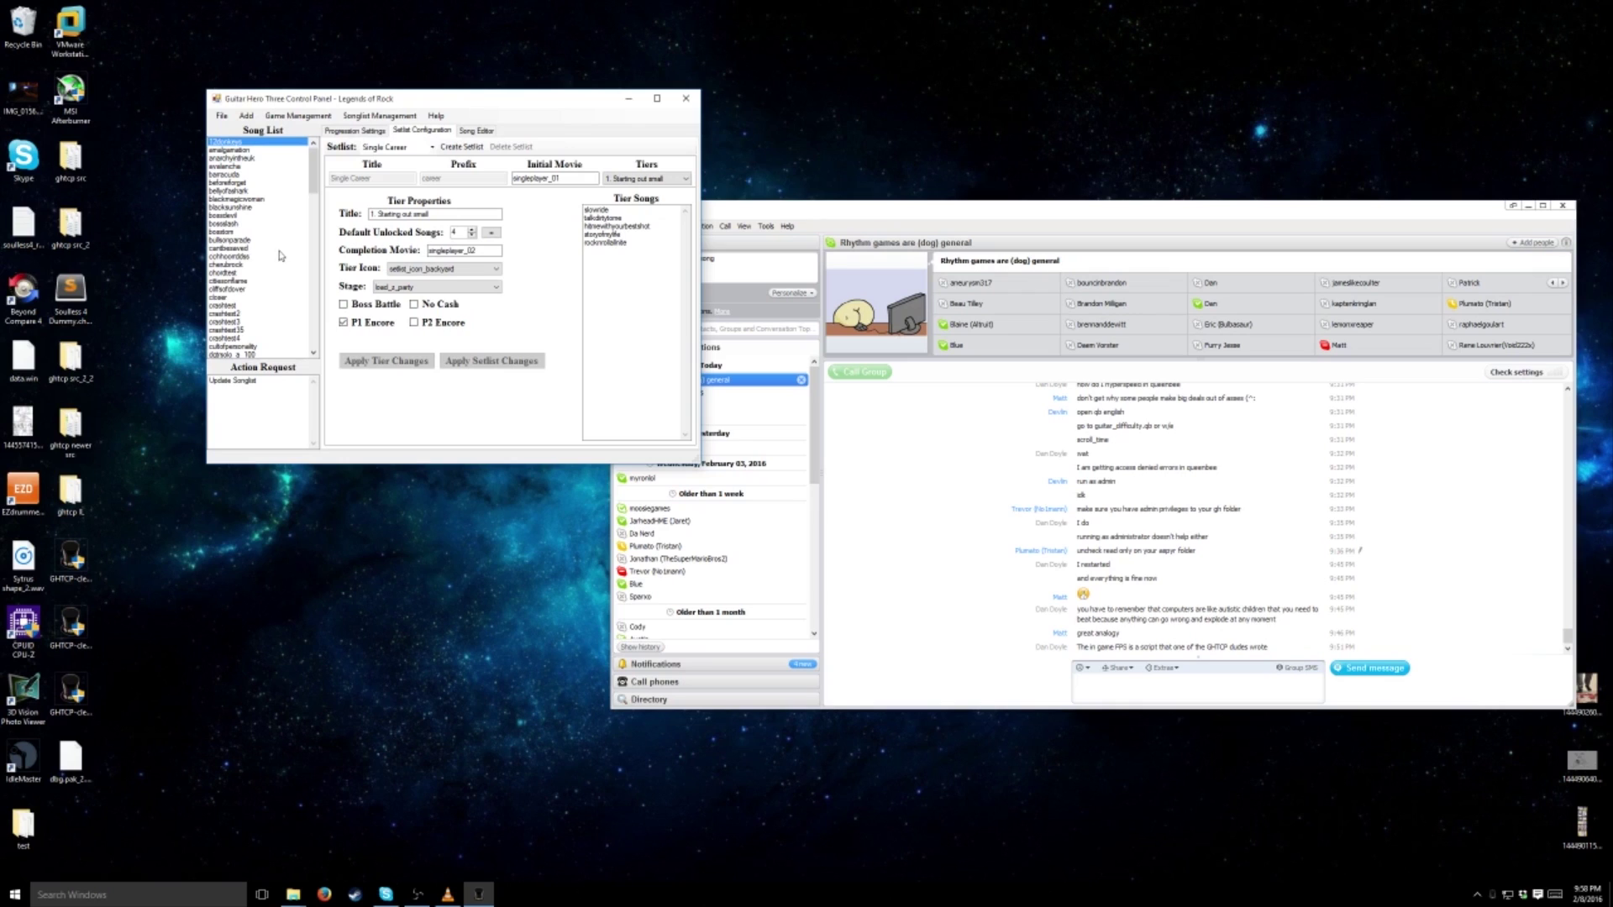
Execute the queued Update Songlist action, dismiss the report, and close the control panel
click(222, 116)
click(260, 170)
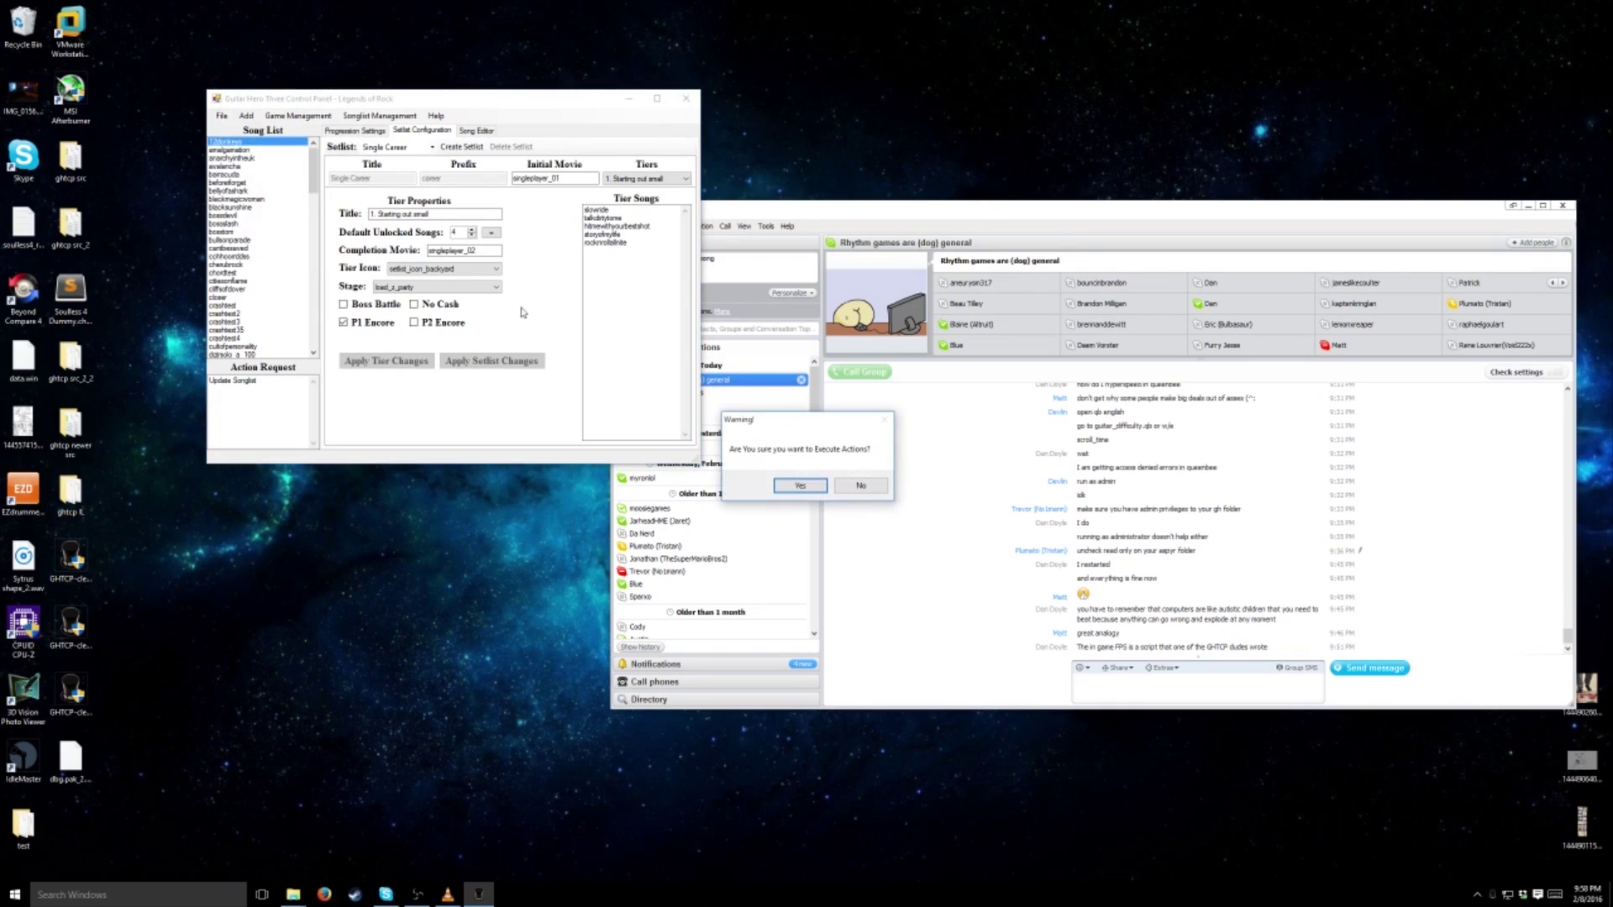
click(796, 487)
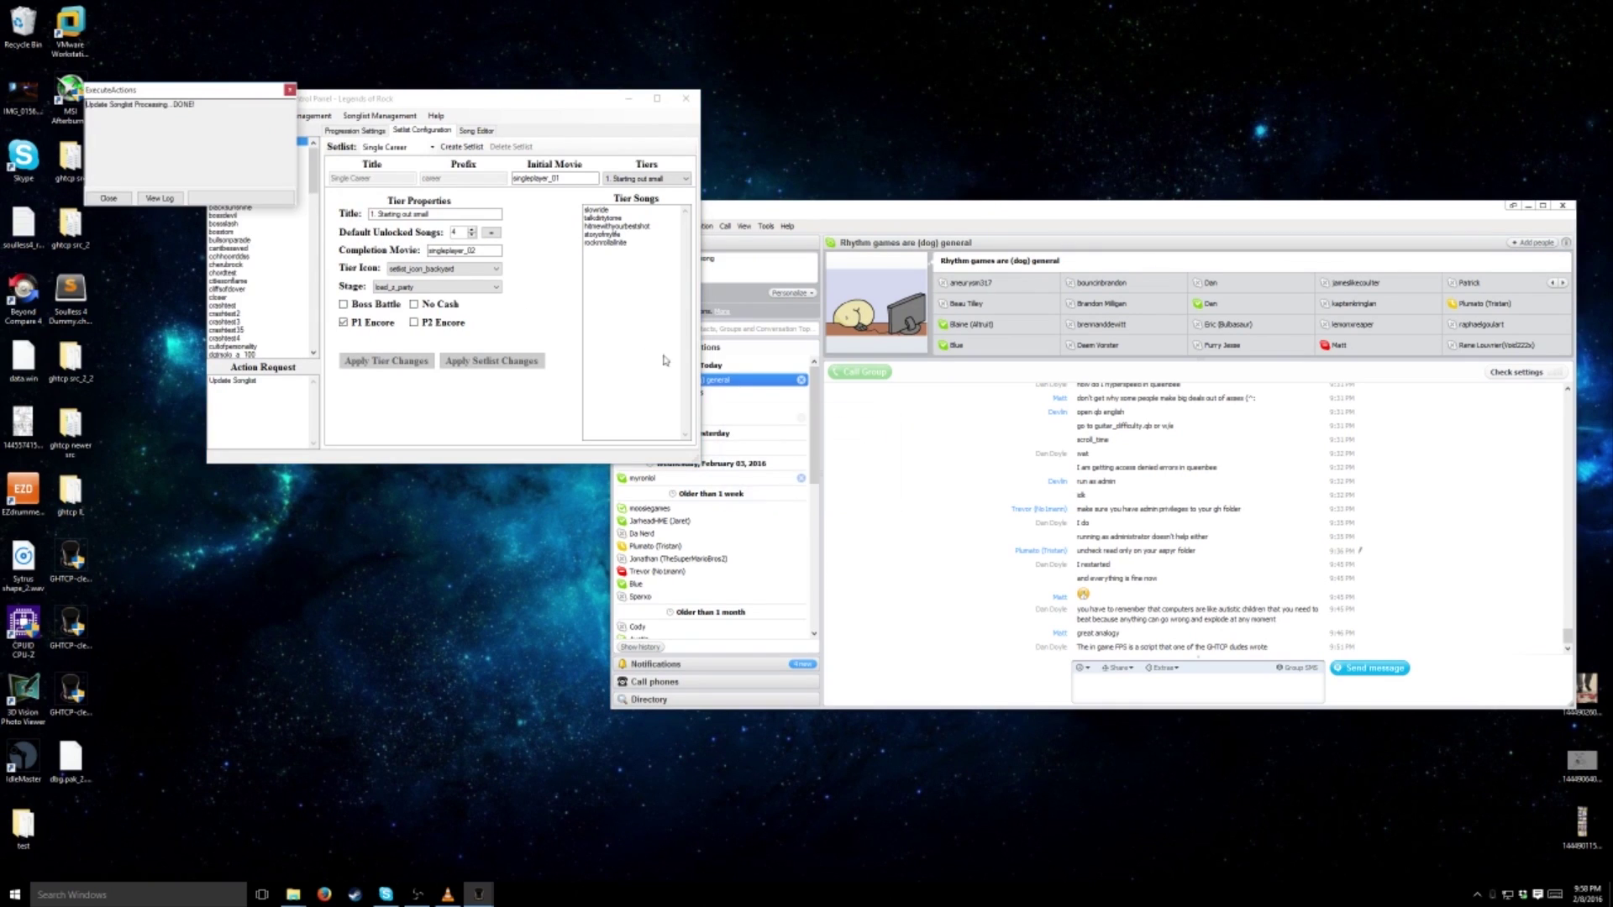
click(108, 198)
click(687, 100)
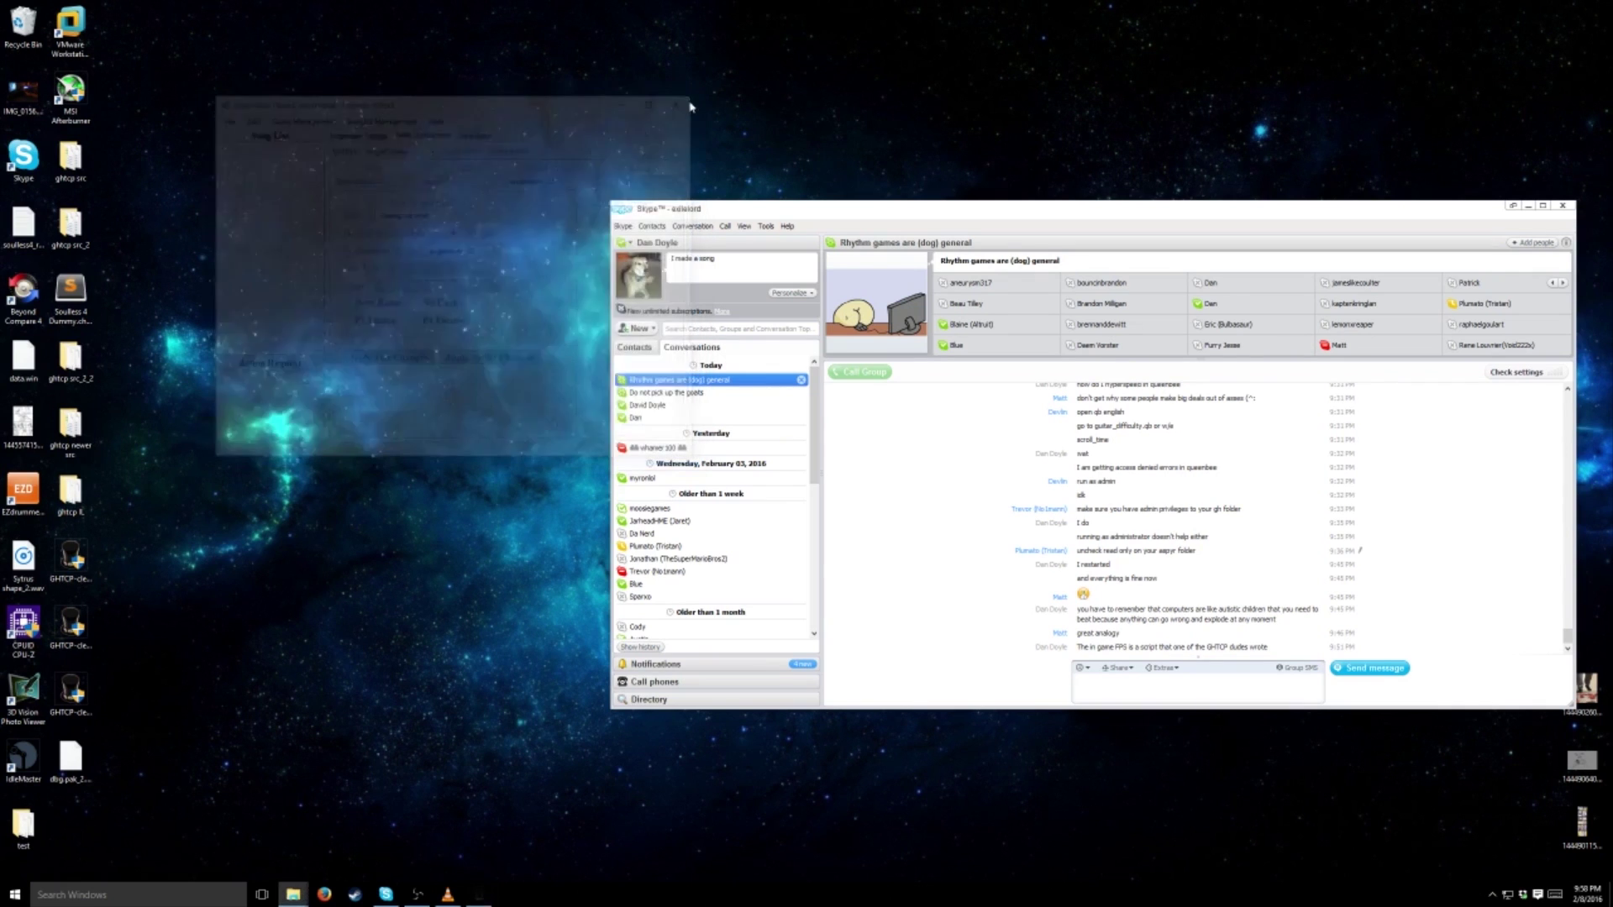
Launch 3D-Analyze via a '3d' Start search and dismiss its Open dialog so the game starts
key(super)
text(23)
key(BackSpace)
key(BackSpace)
text(3da)
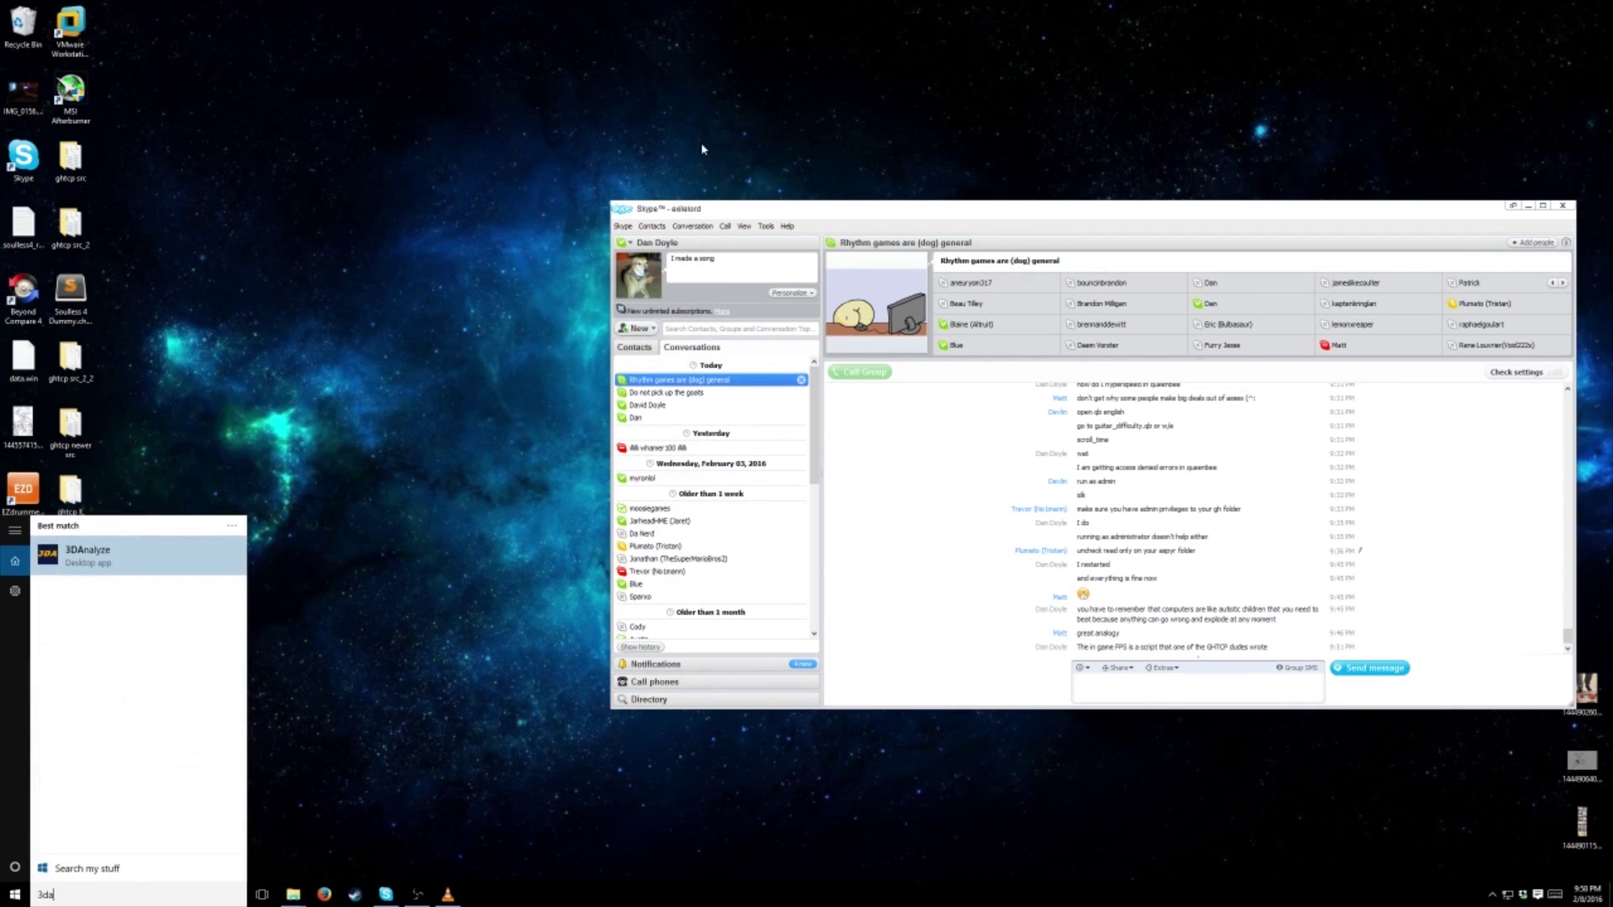
key(Return)
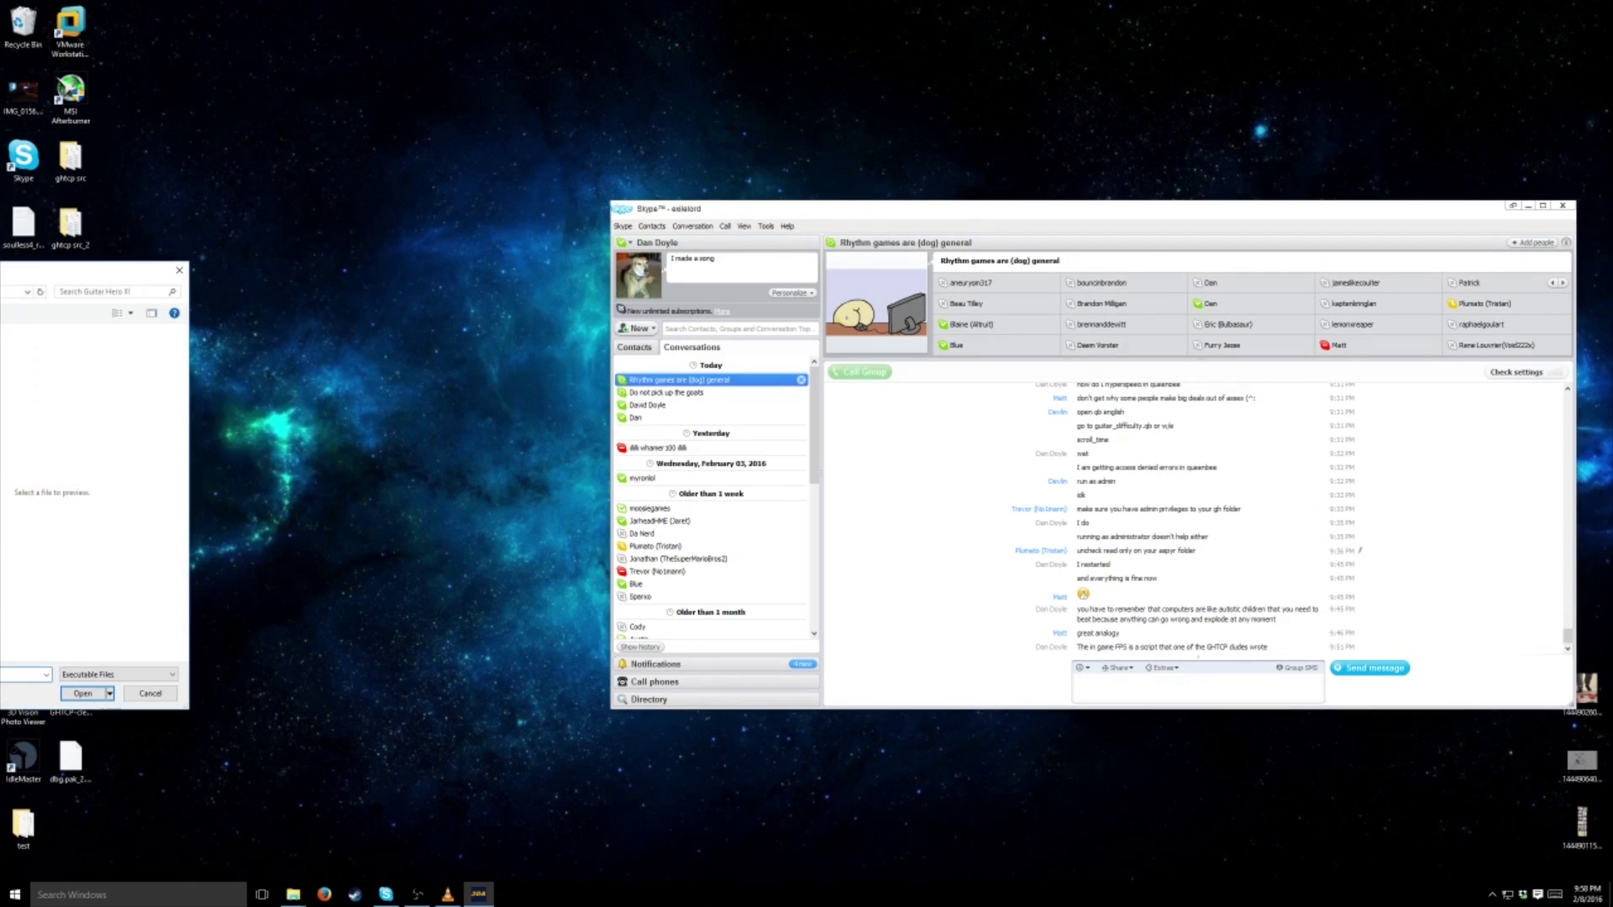
key(Escape)
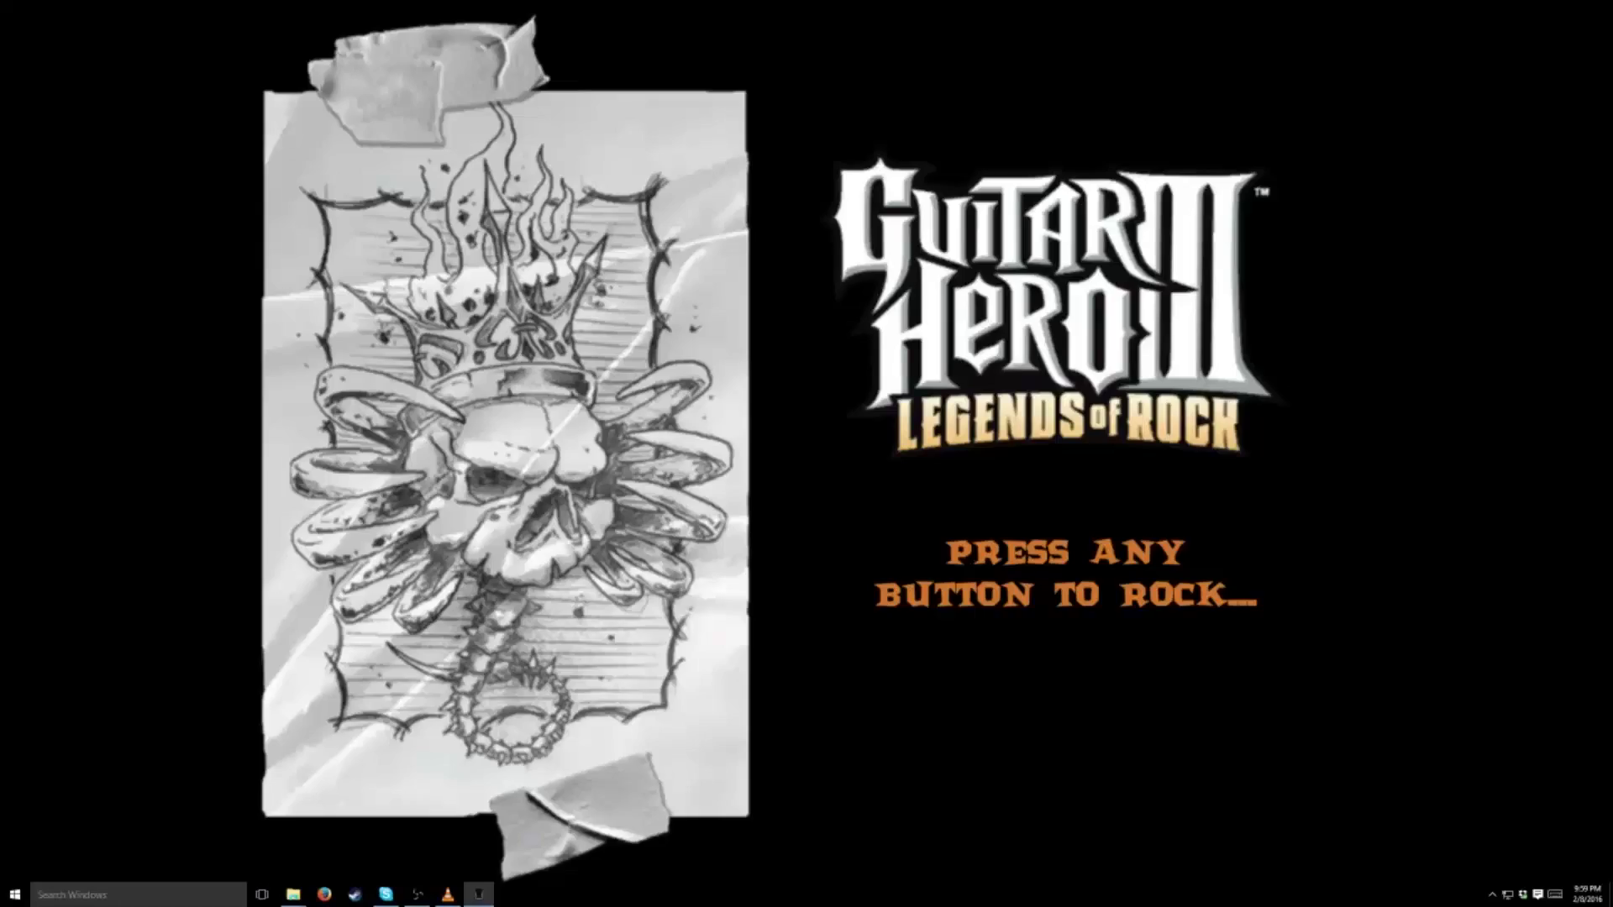
Get past the title screen, online account prompt, damaged-content warning and intro
key(Return)
key(Down)
key(Return)
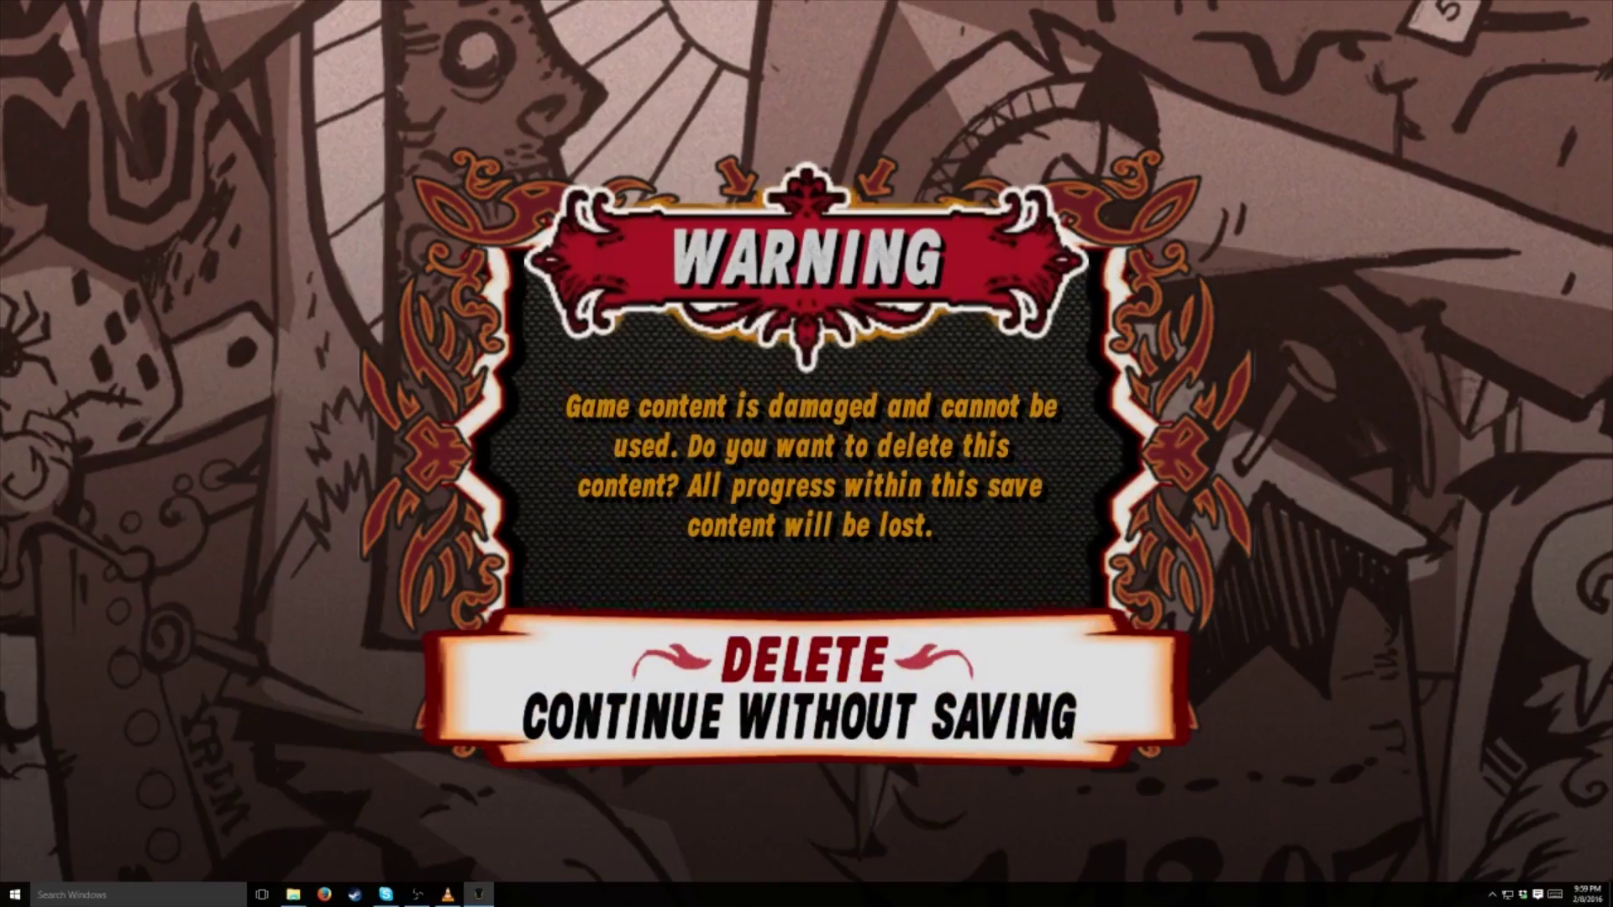
key(Down)
key(Return)
key(Return)
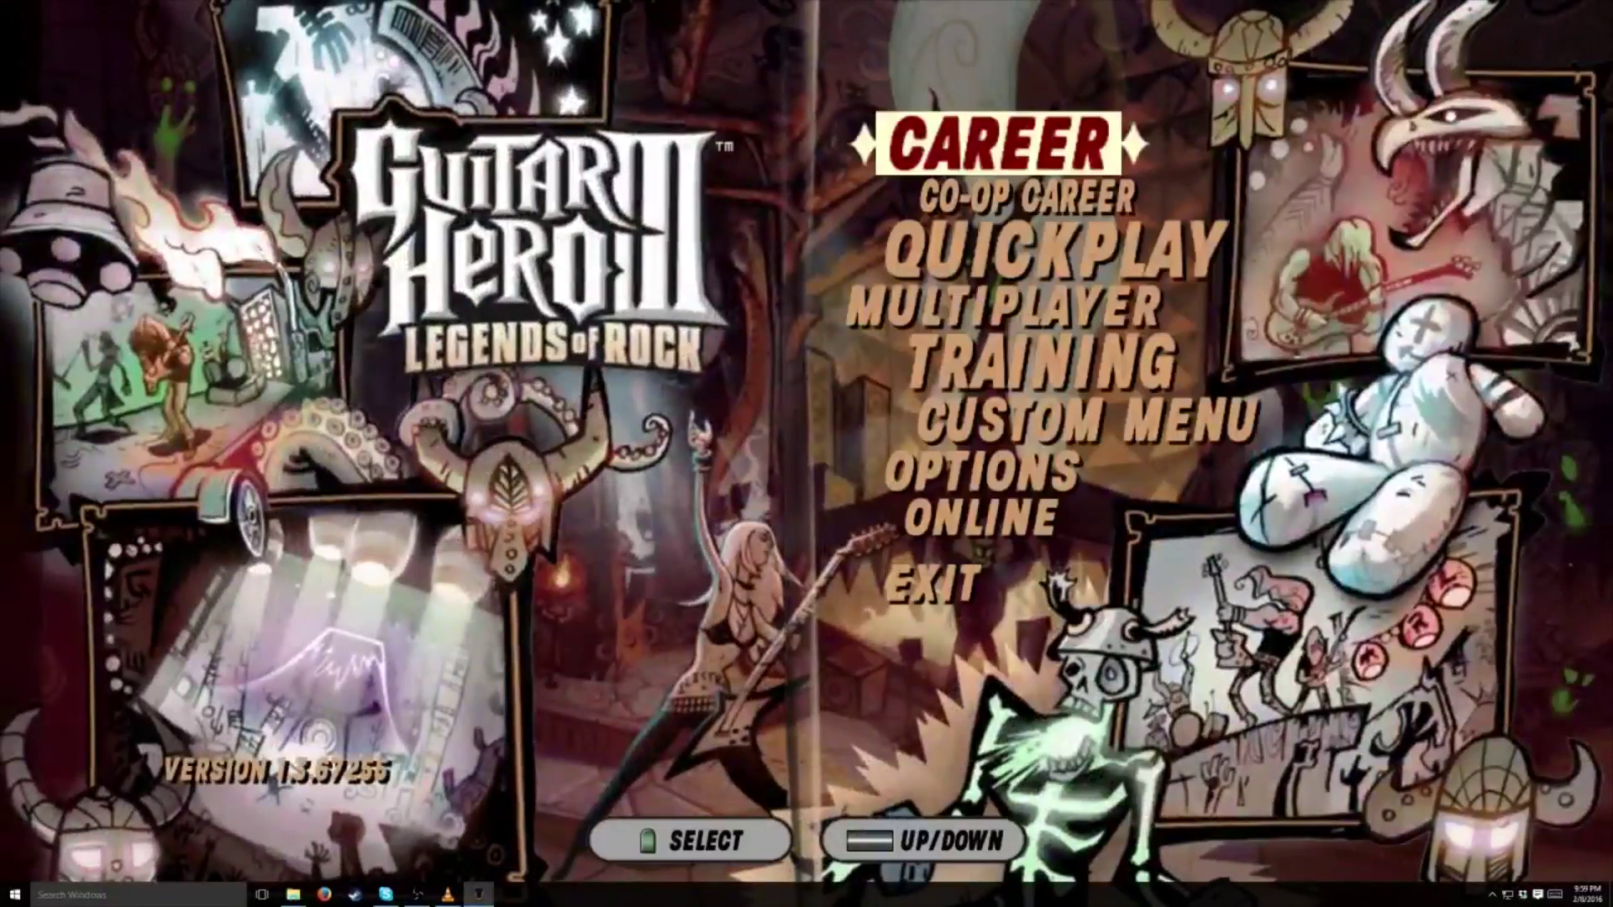
key(Escape)
key(Return)
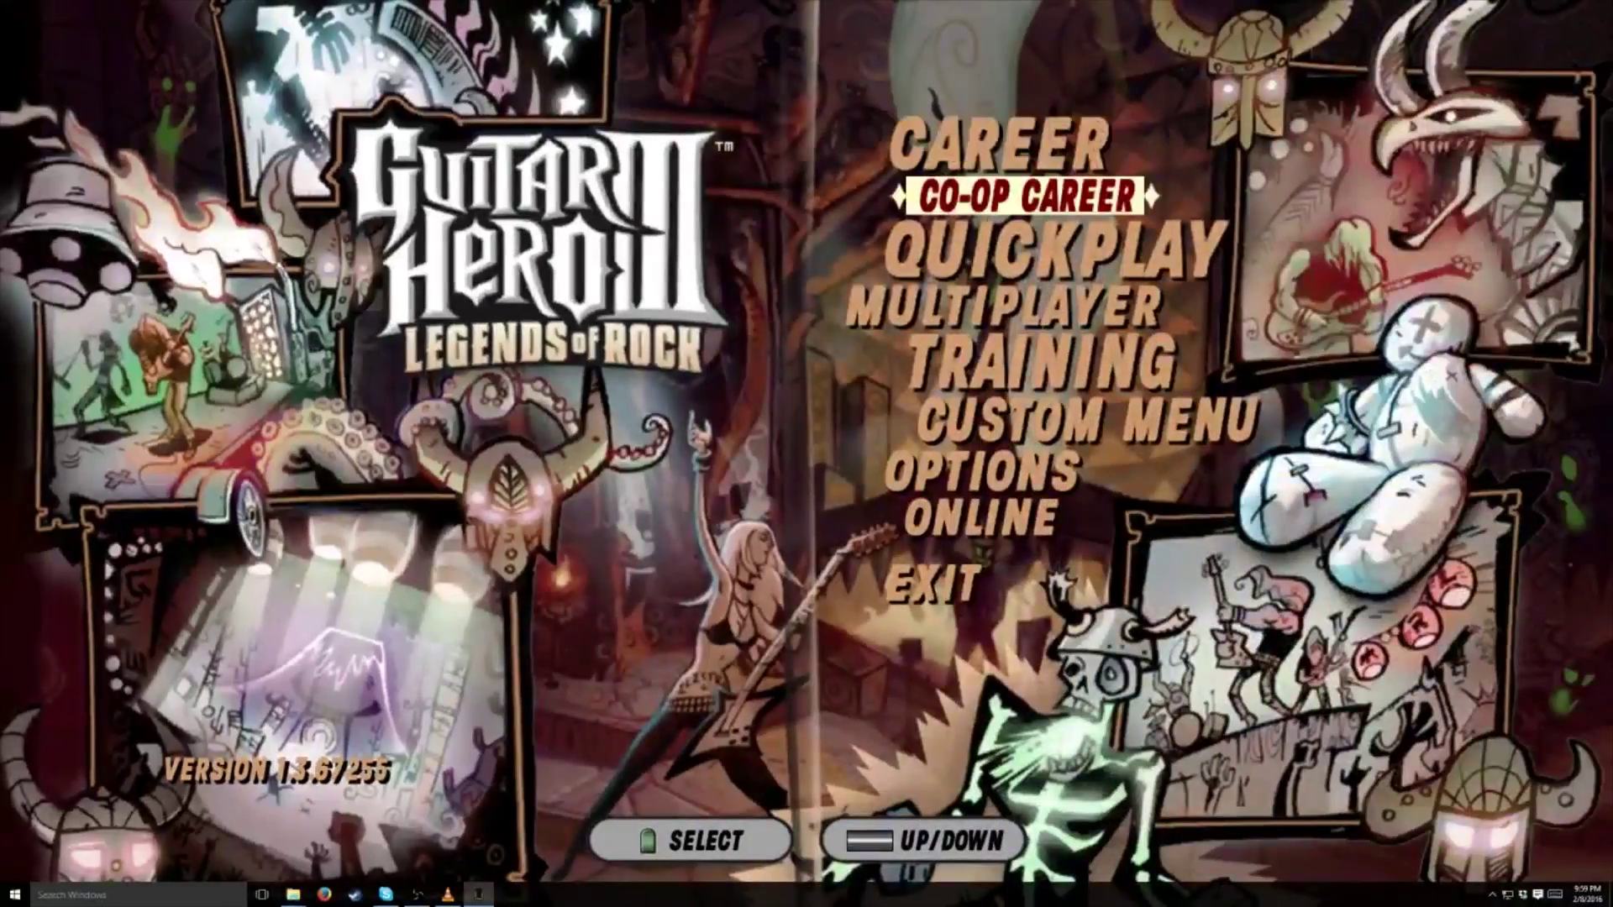
Step through the main menu, briefly open Quickplay difficulty selection, and back out
key(Down)
key(Down)
key(Down)
key(Up)
key(Up)
key(Up)
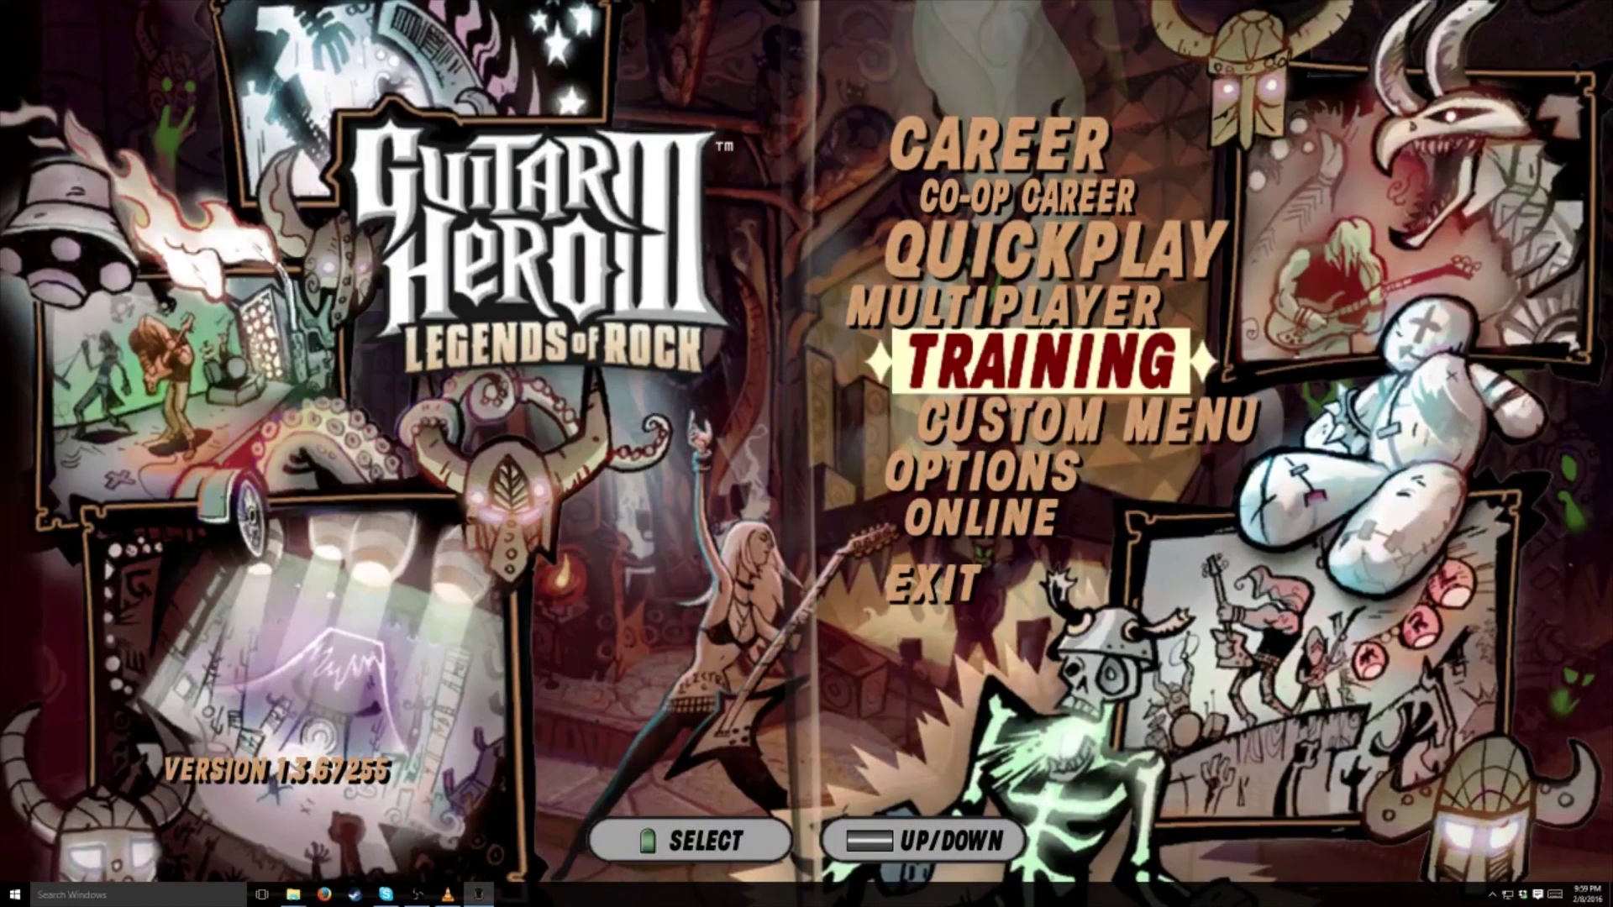
key(Down)
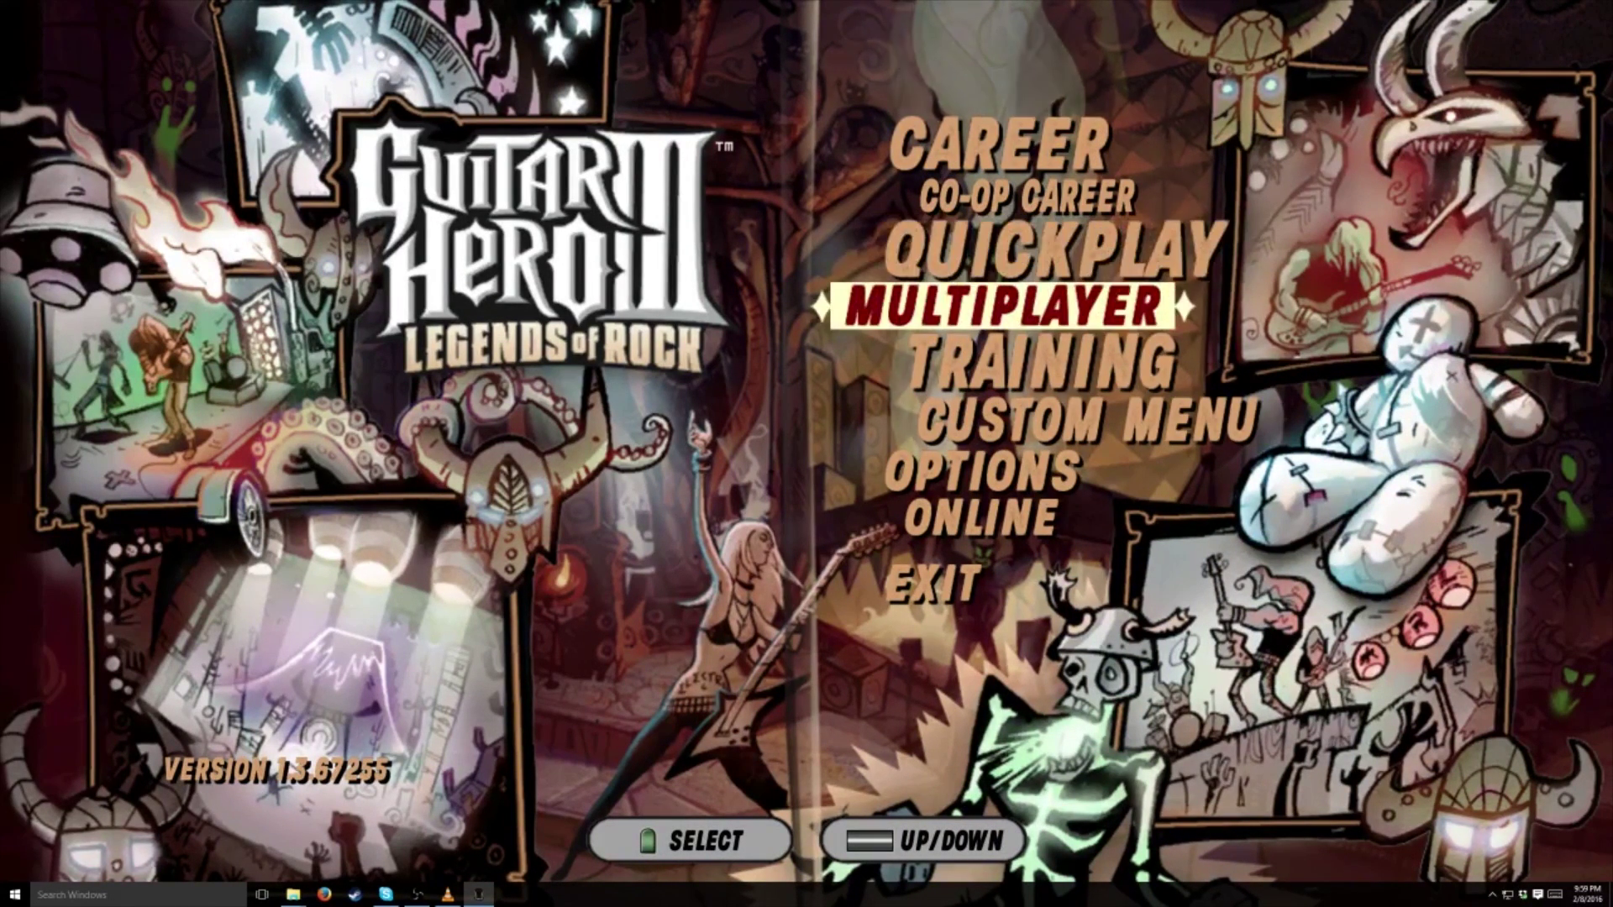
key(Up)
key(Down)
key(Down)
key(Down)
key(Up)
key(Up)
key(Up)
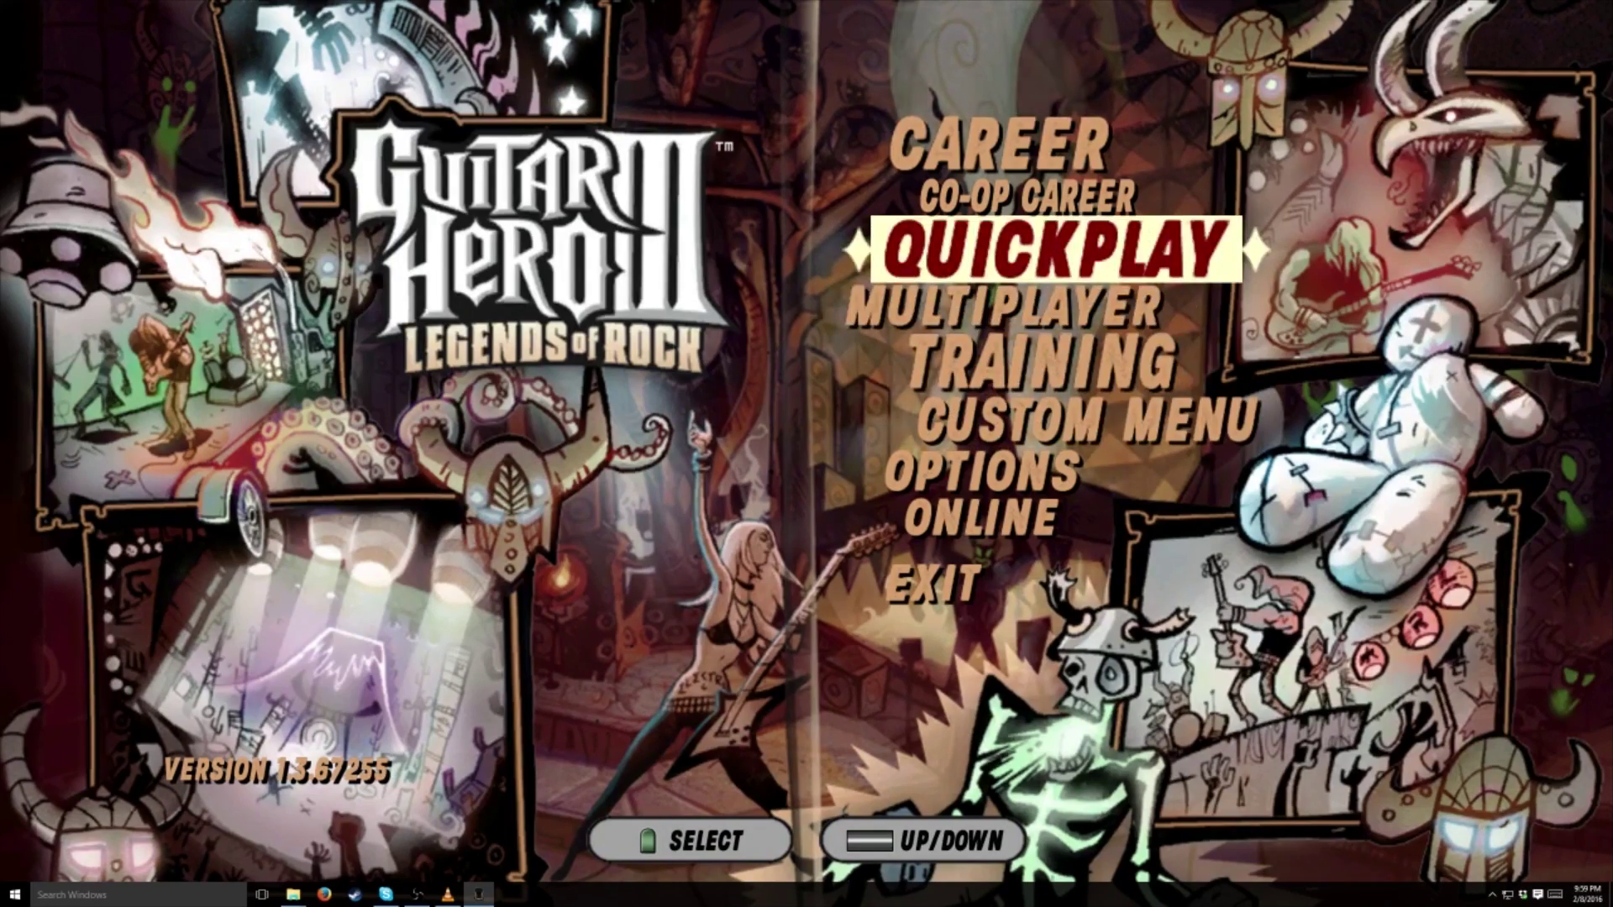
key(Return)
key(Down)
key(Escape)
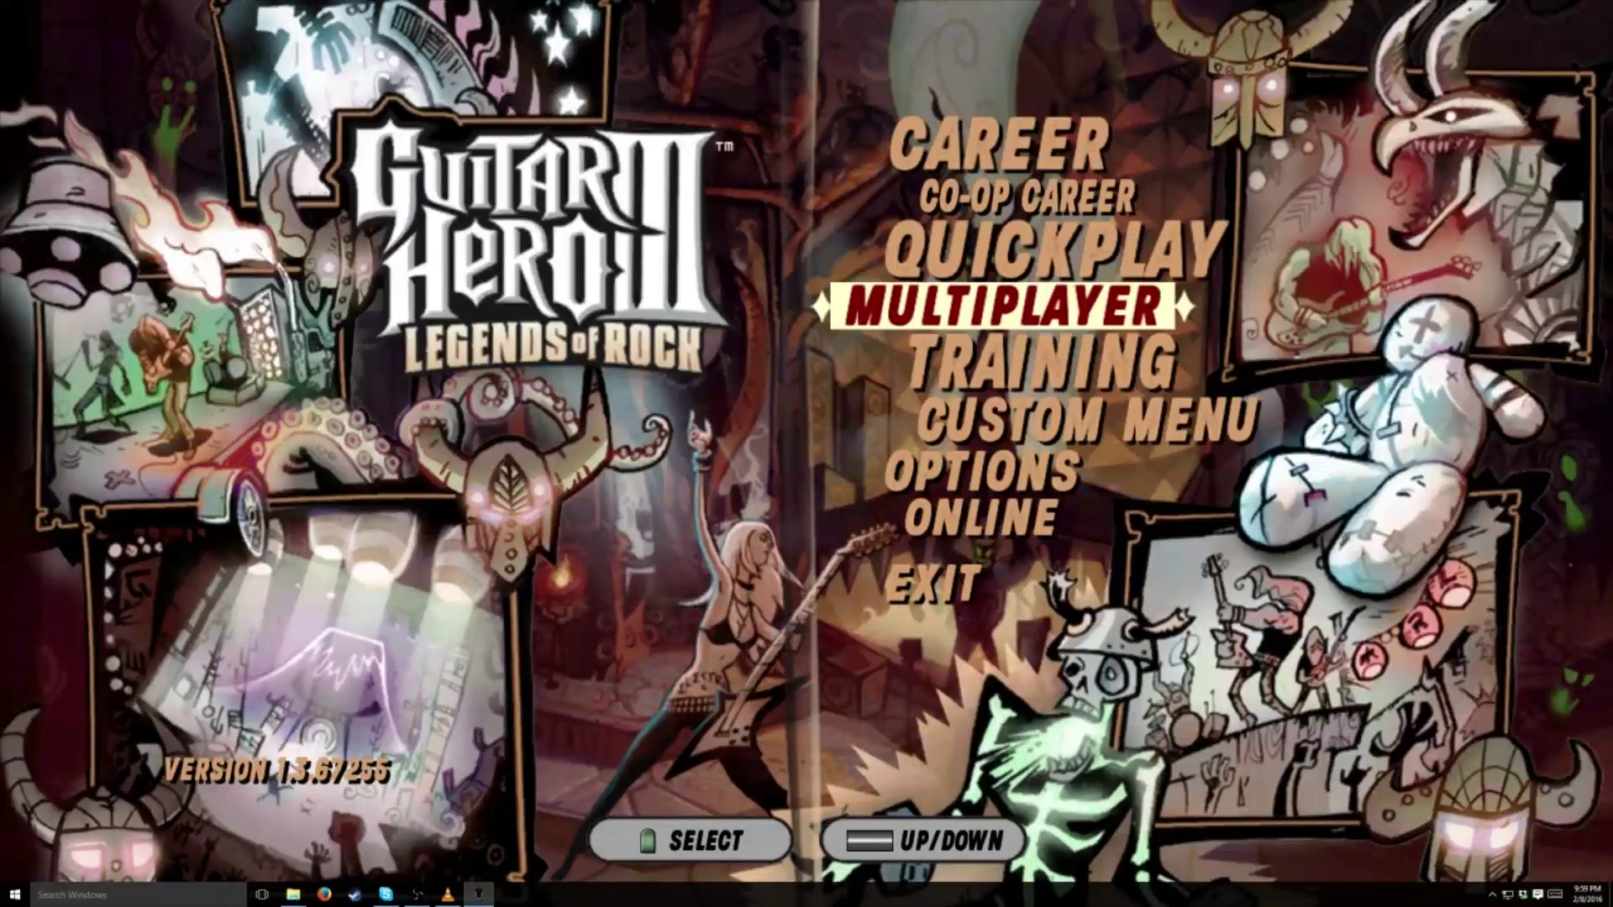
Check Slow Ride's Expert Top Rockers names under Options, then back out and start a Quickplay song
key(Down)
key(Down)
key(Down)
key(Return)
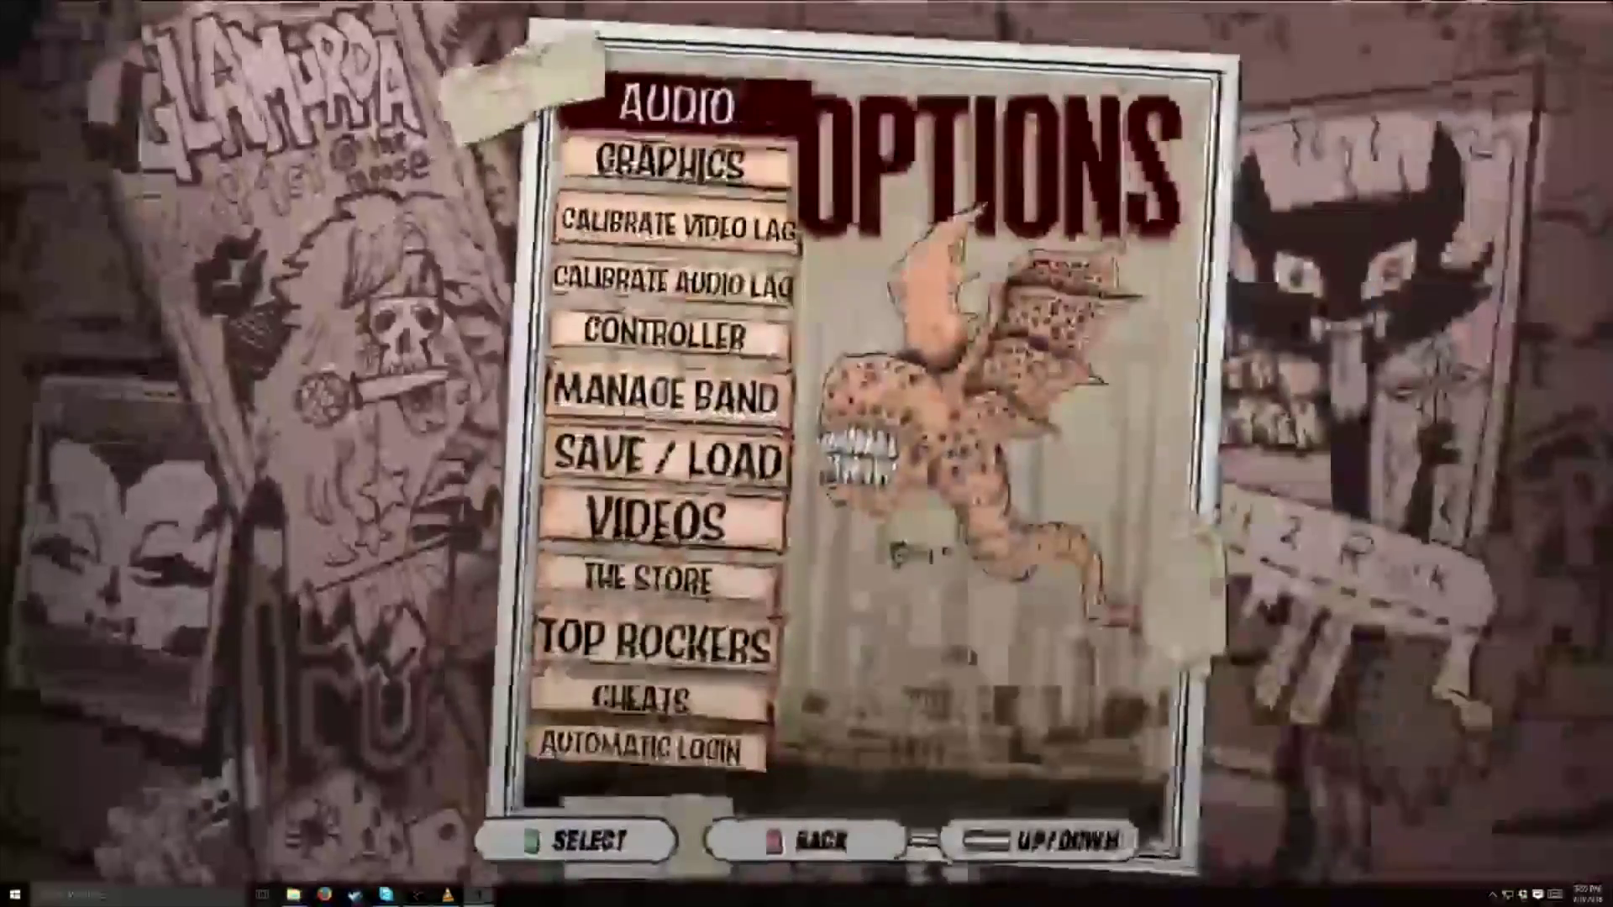
key(Down)
key(Down)
key(Down)
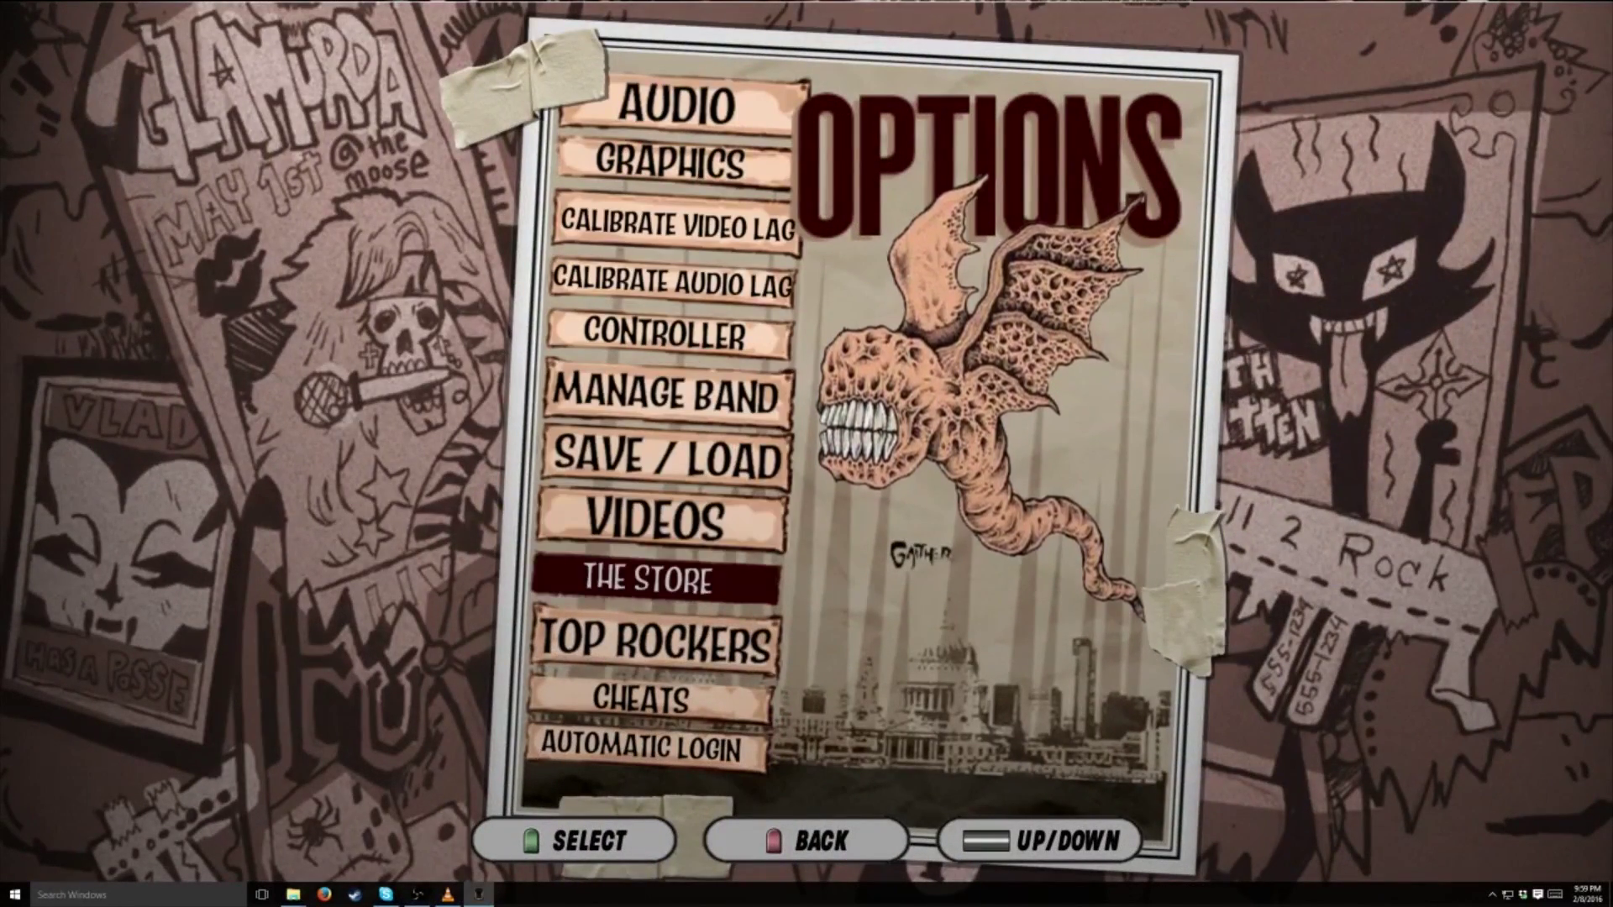
key(Down)
key(Down)
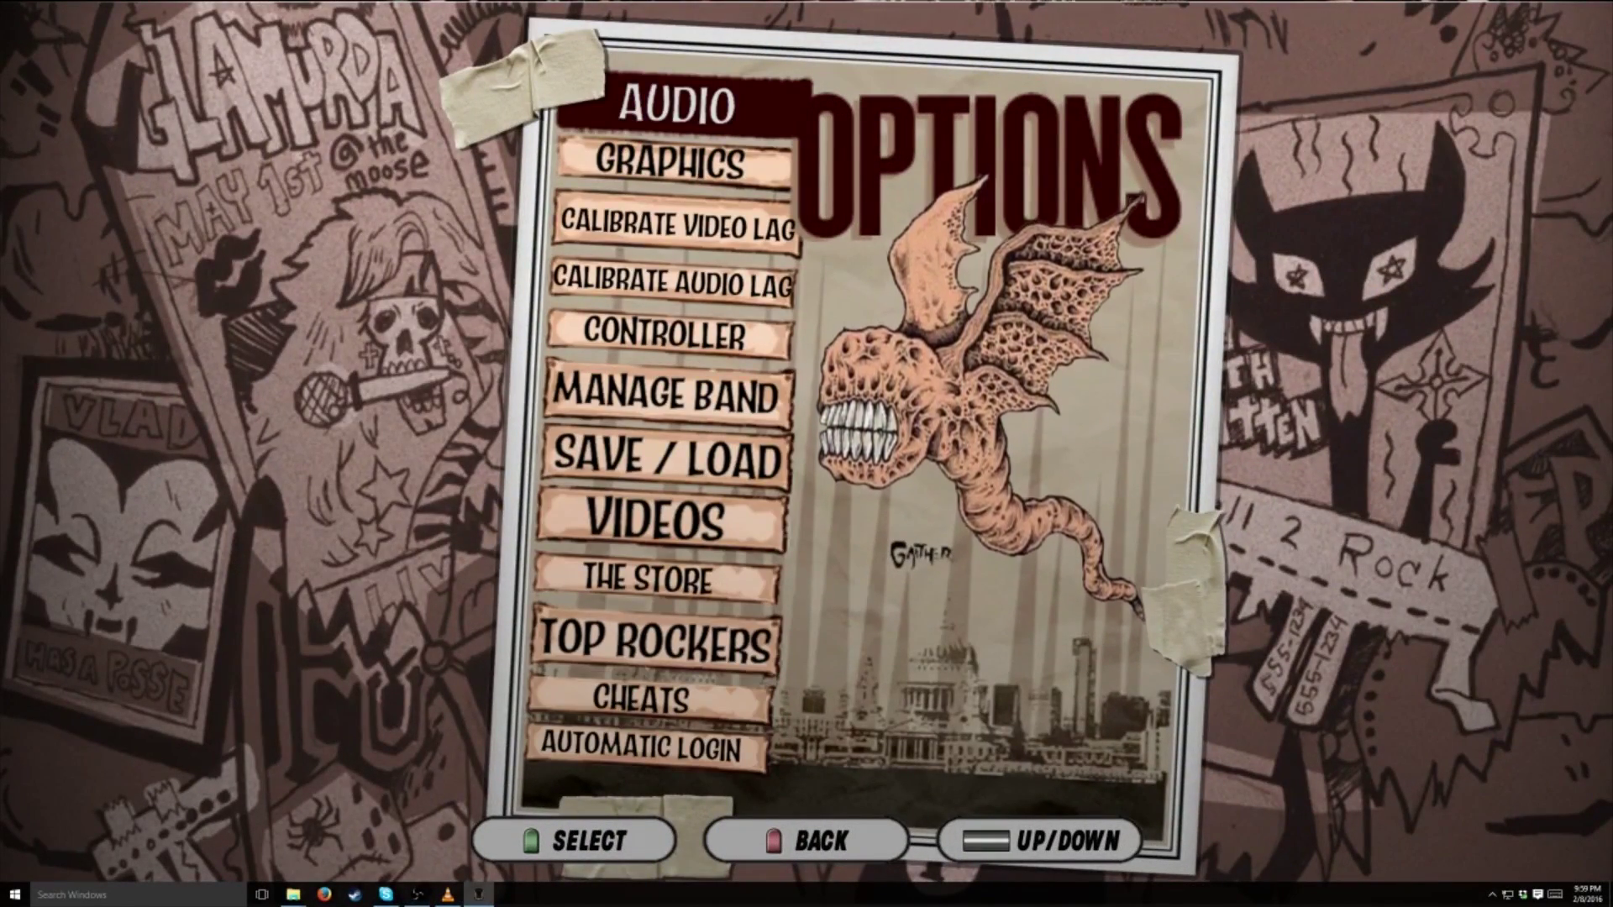
key(Up)
key(Up)
key(Up)
key(Down)
key(Down)
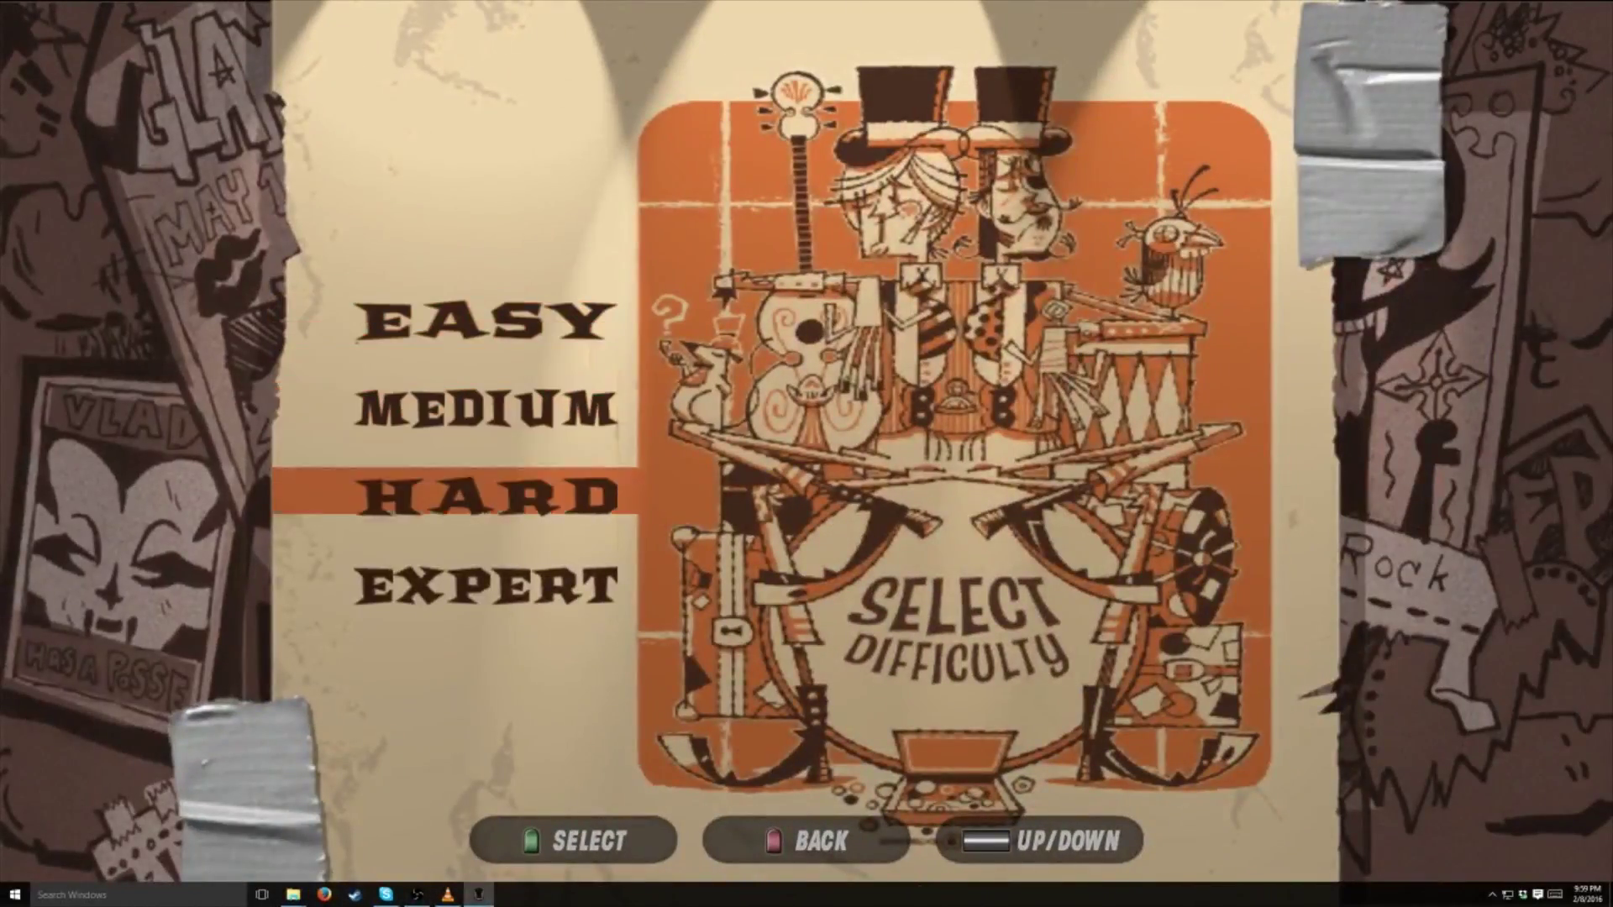
key(Down)
key(Return)
key(Return)
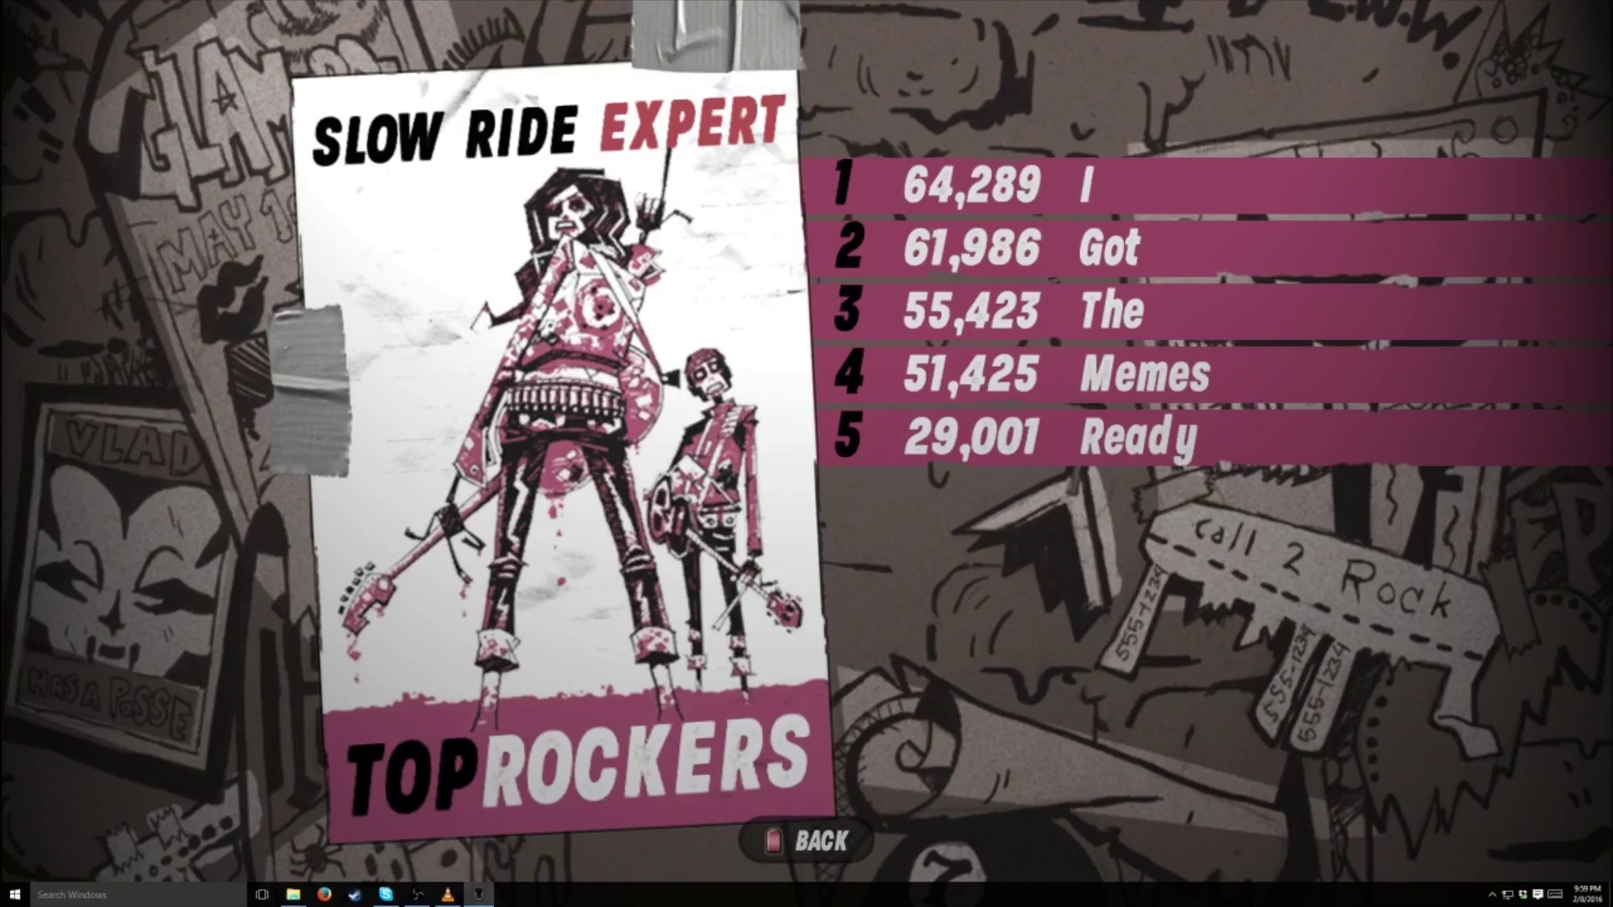
key(Escape)
key(Escape)
key(Escape)
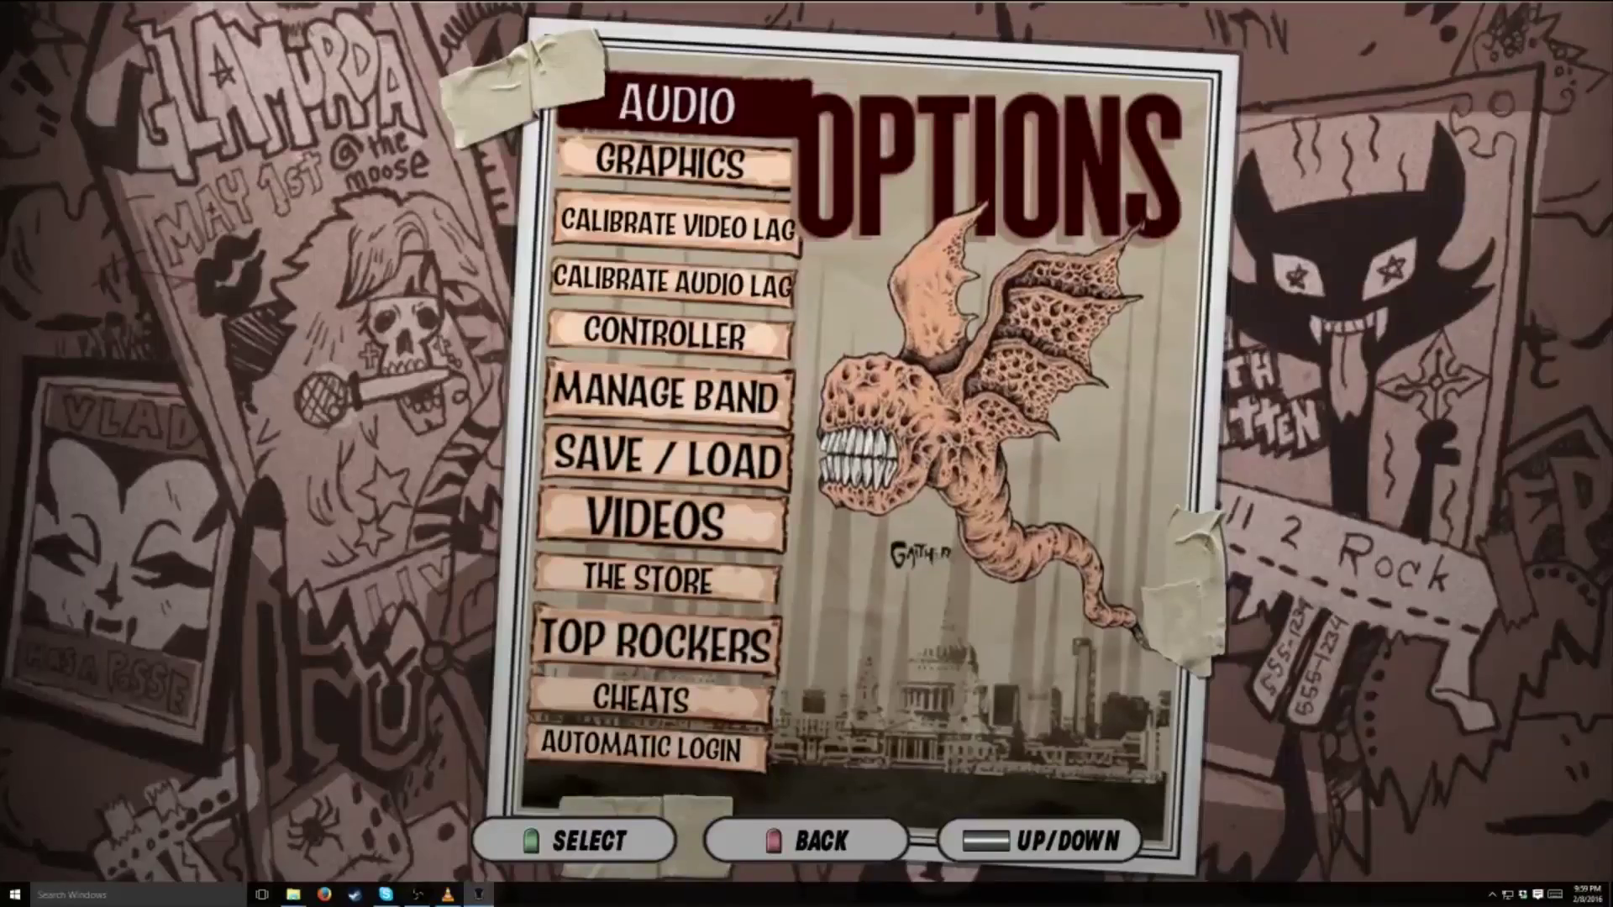
key(Return)
key(Return)
key(Return)
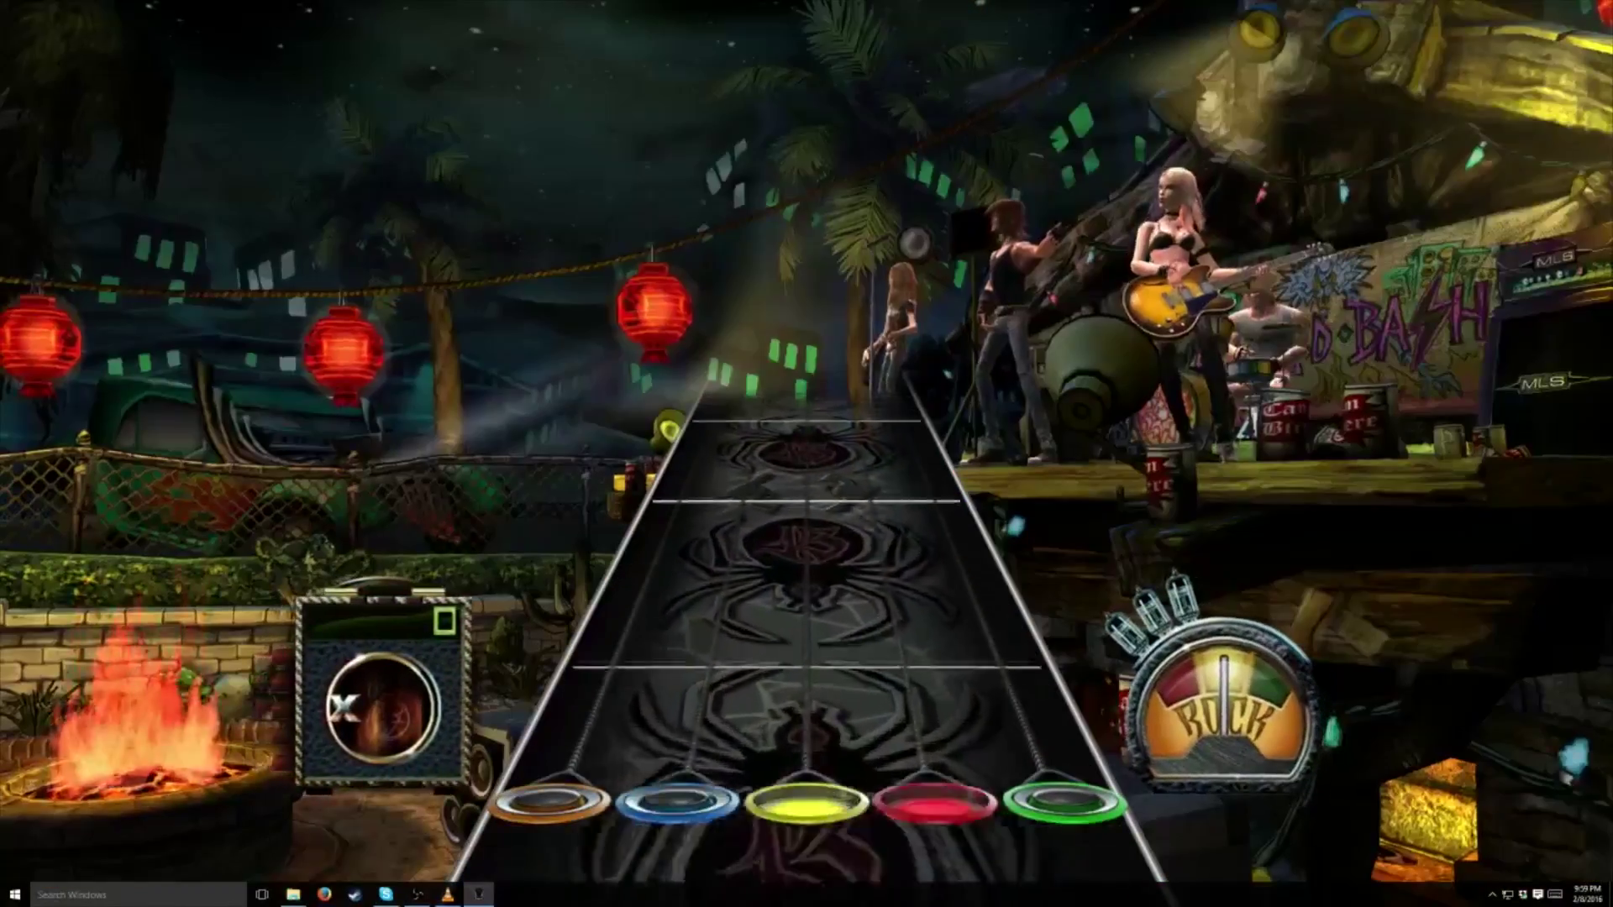
Pause the Slow Ride song and quit it, confirming Yes, back to the main menu
key(Escape)
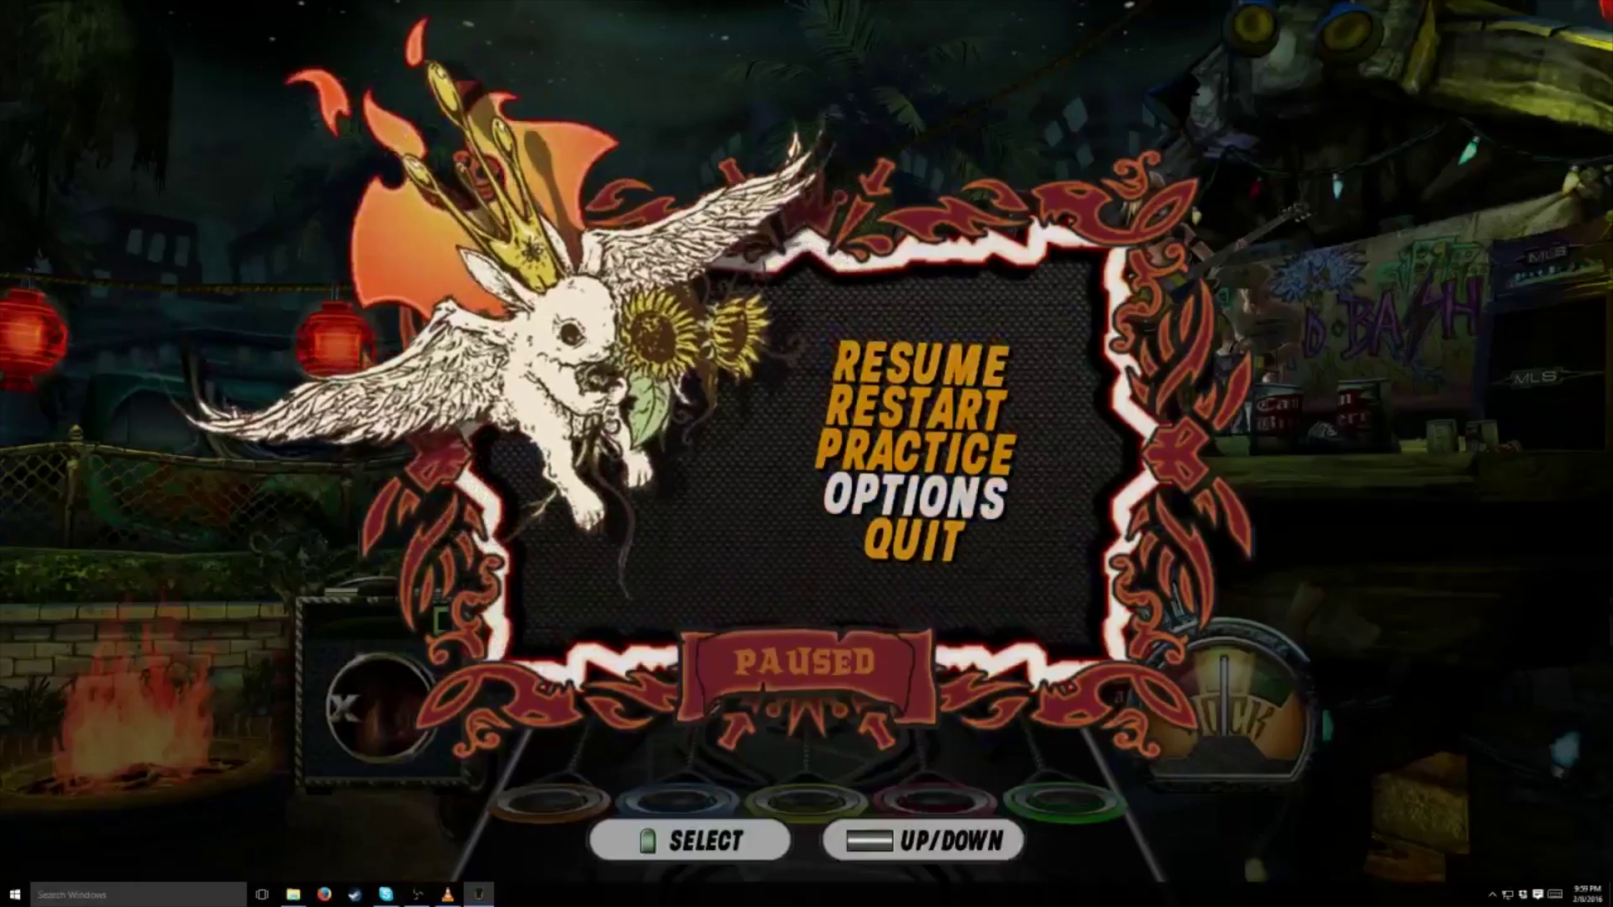
key(Down)
key(Return)
key(Down)
key(Down)
key(Return)
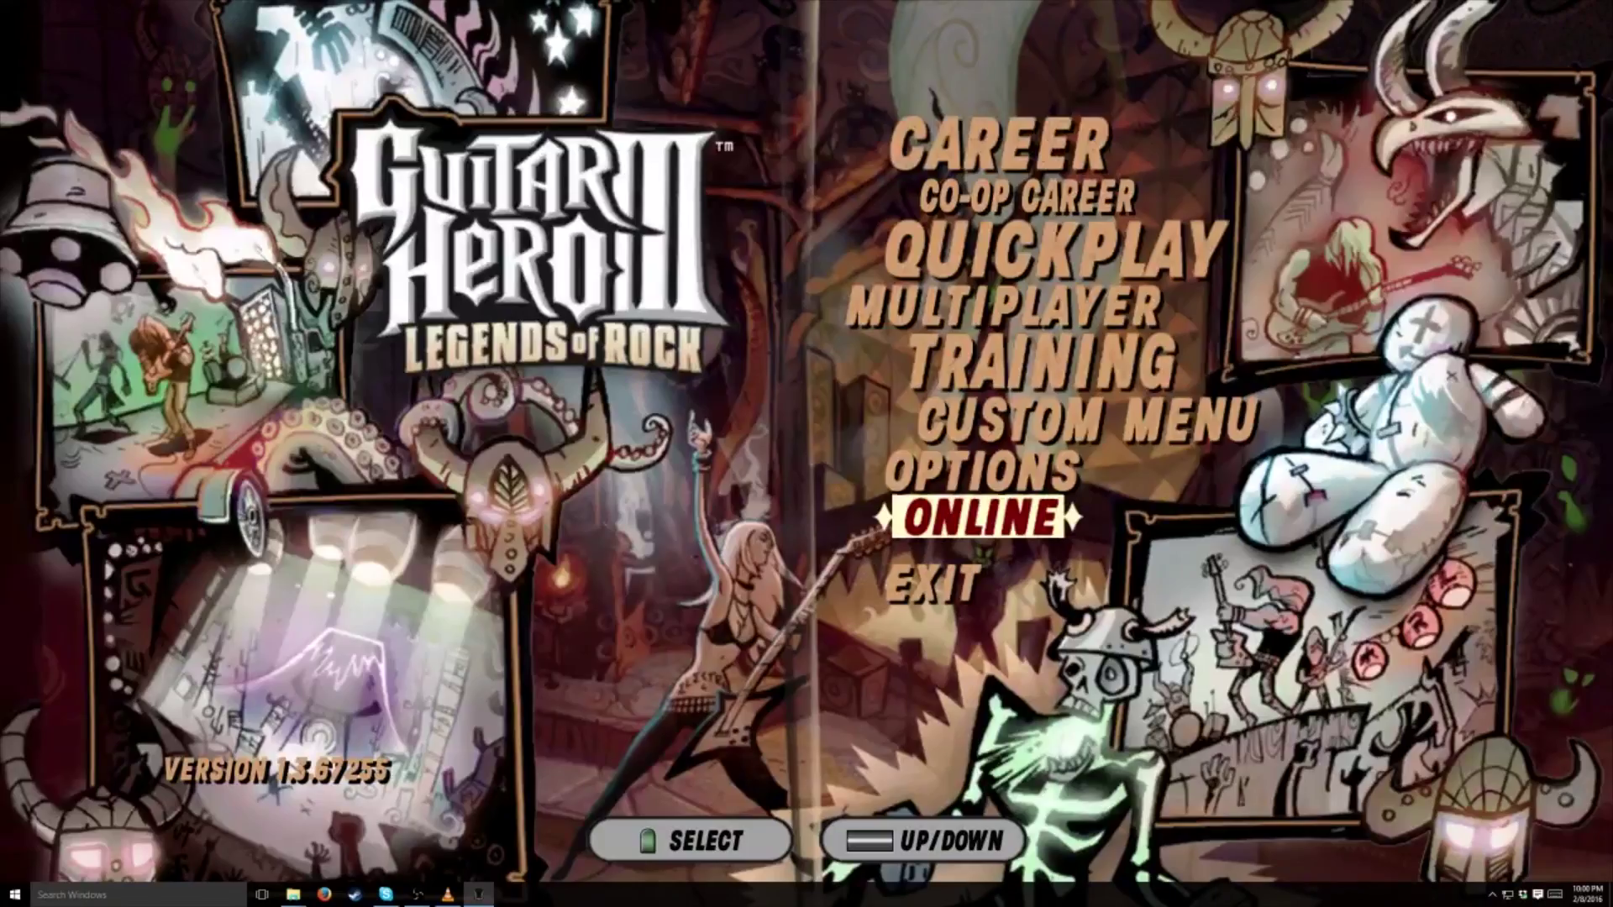
Open Options > Cheats and enter the hyperspeed cheat, turning Hyperspeed on
key(Up)
key(Return)
key(Up)
key(Up)
key(Return)
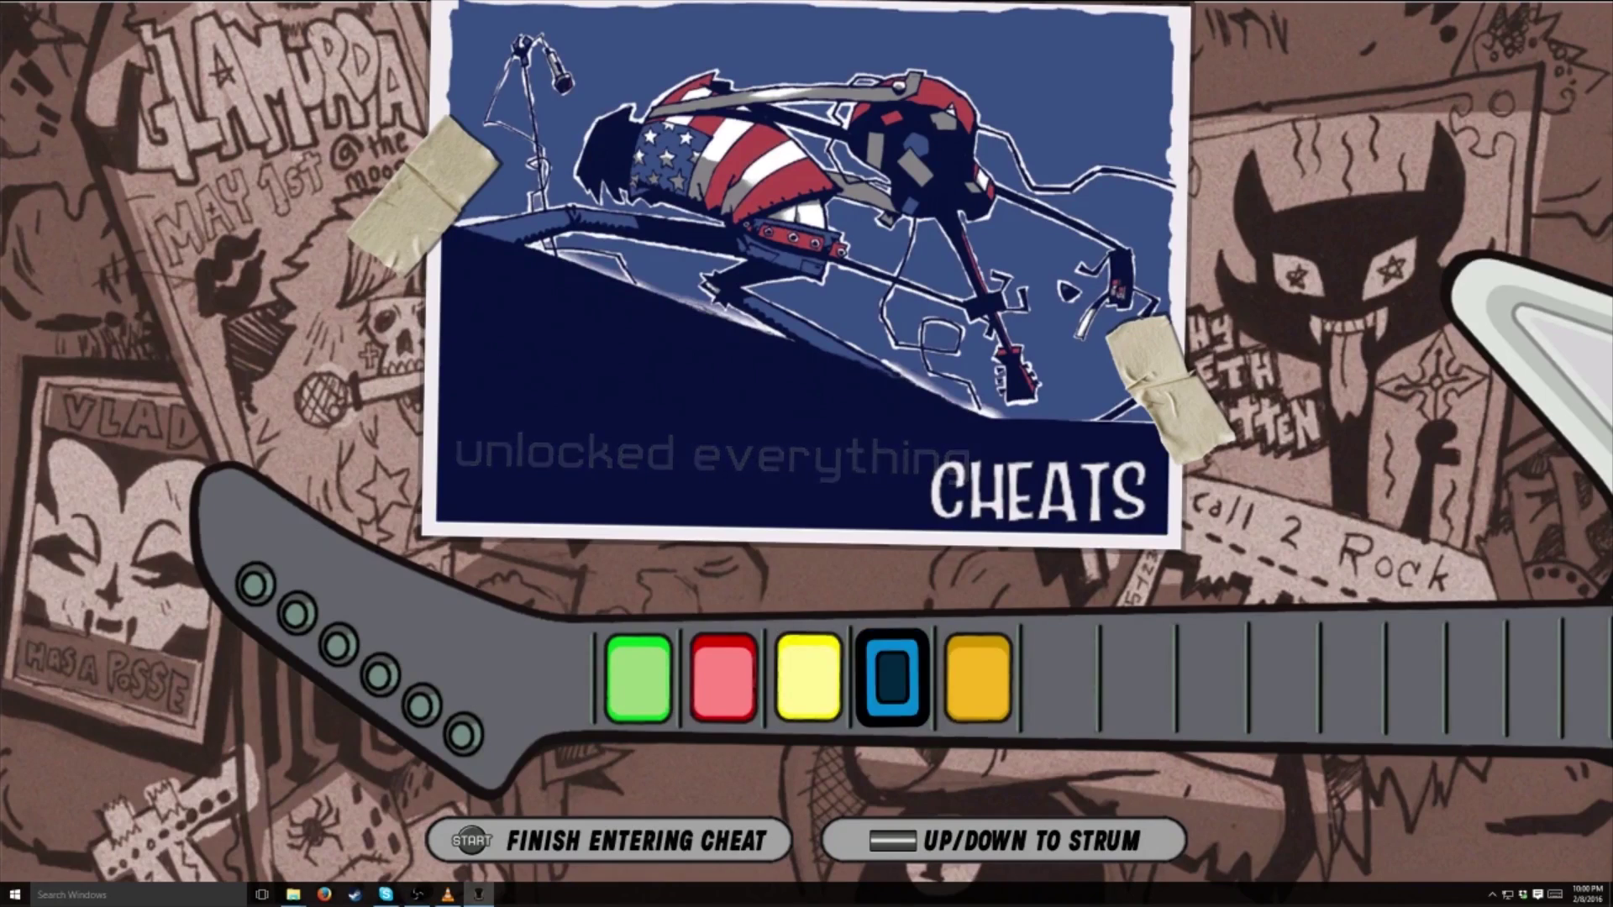
key(Return)
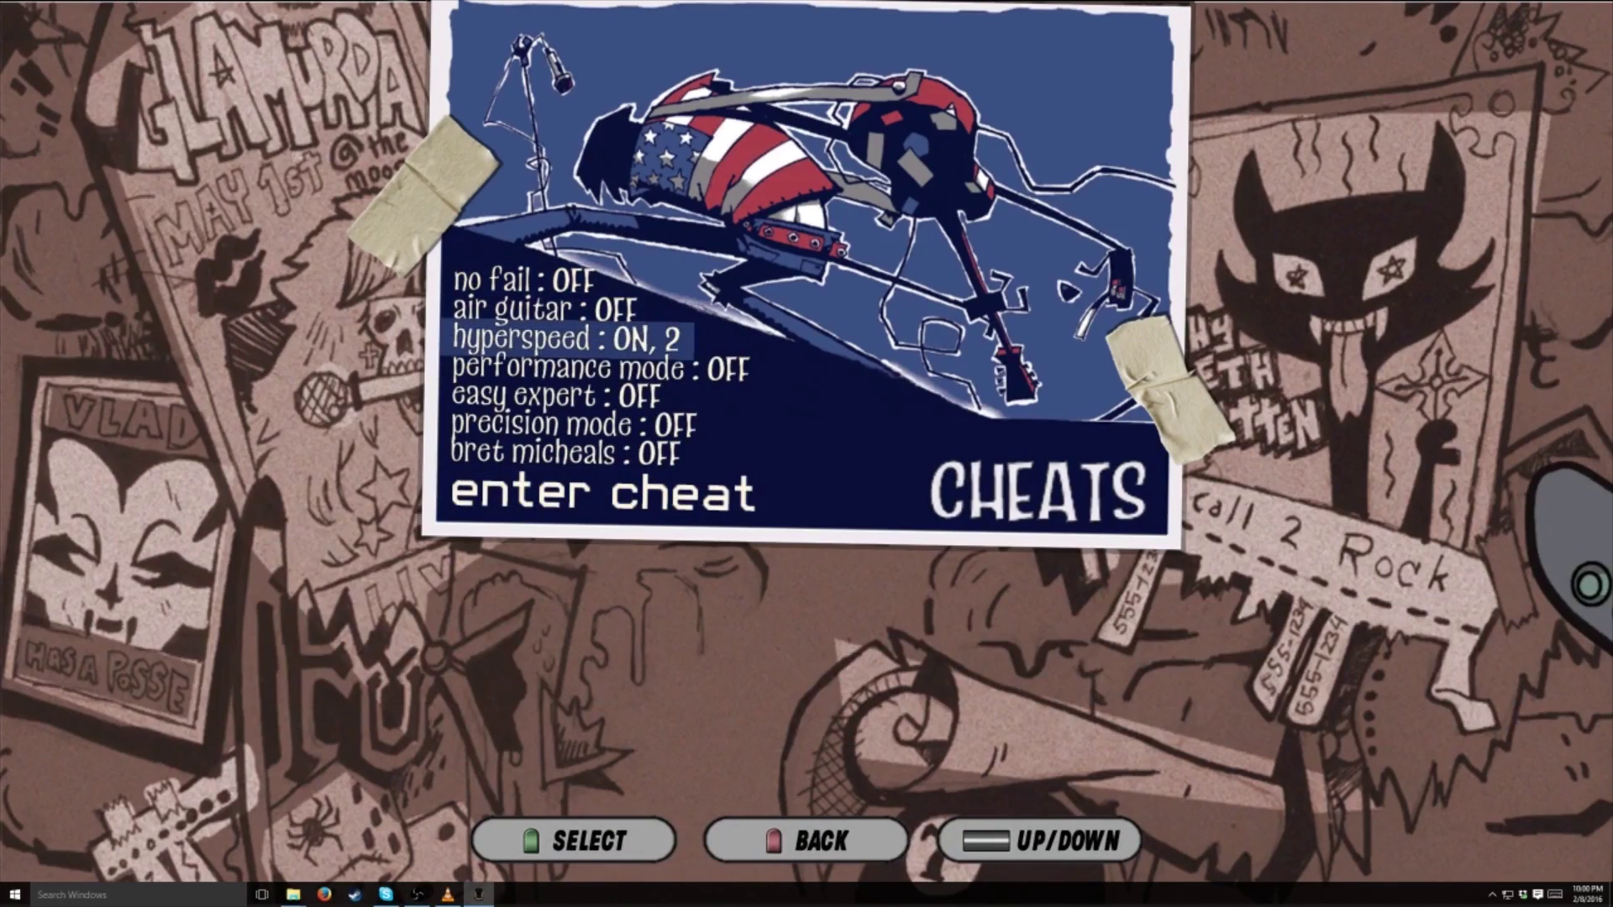
Raise Hyperspeed through levels 3 and 4 toward 5, then leave Cheats for the exit prompt
key(Escape)
key(Up)
key(Up)
key(Return)
key(Return)
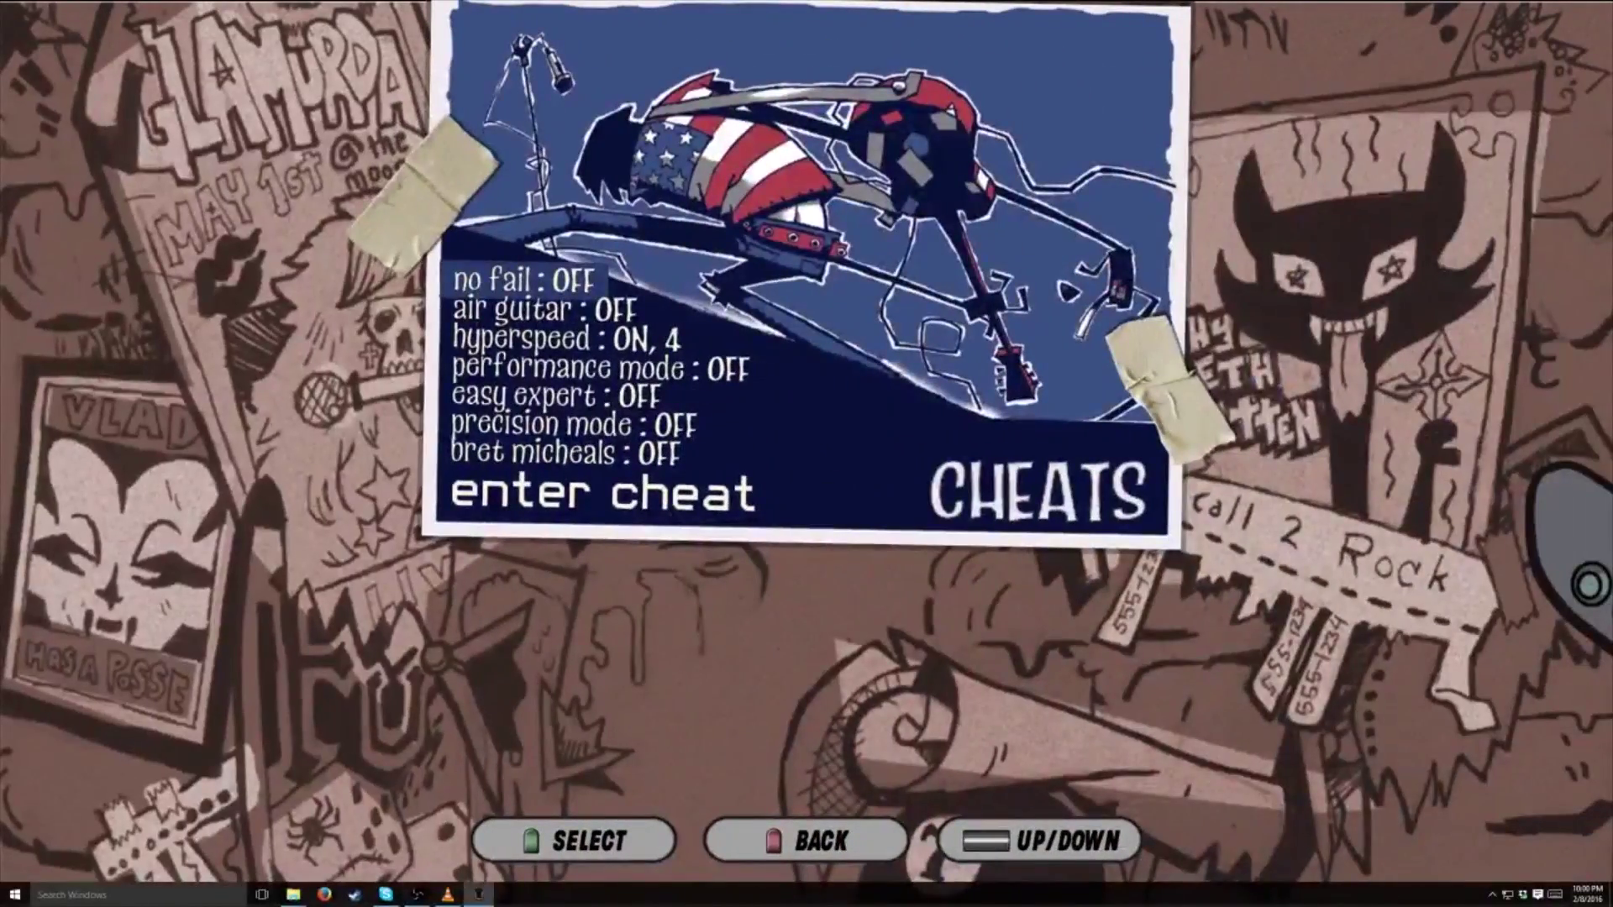
key(Escape)
key(Up)
key(Up)
key(Return)
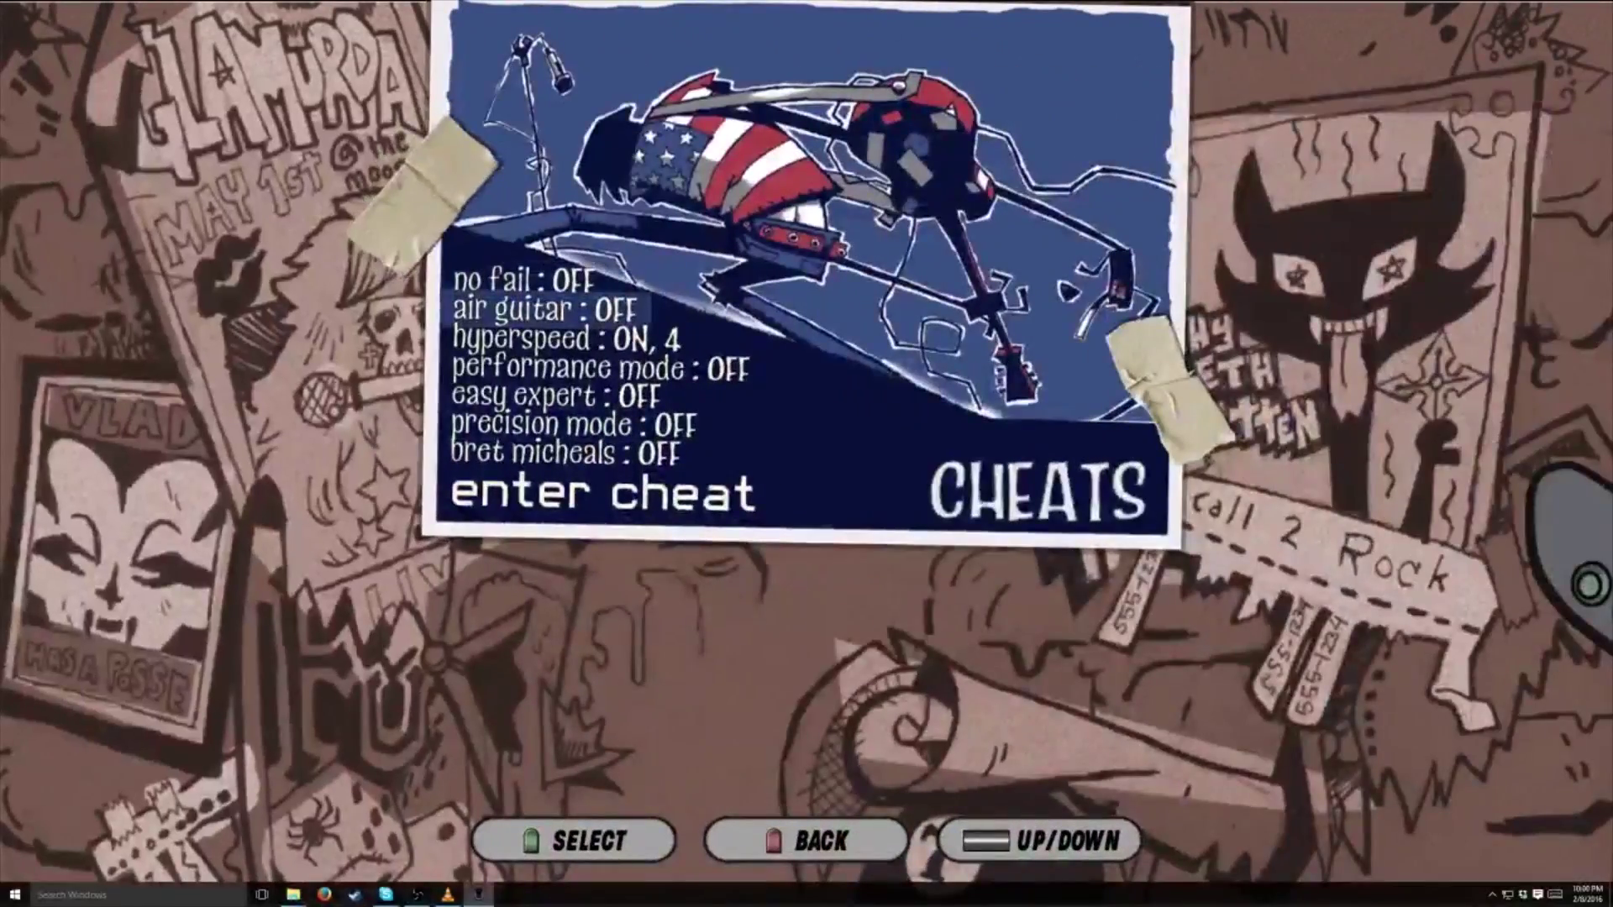
key(Return)
key(Escape)
key(Escape)
key(Escape)
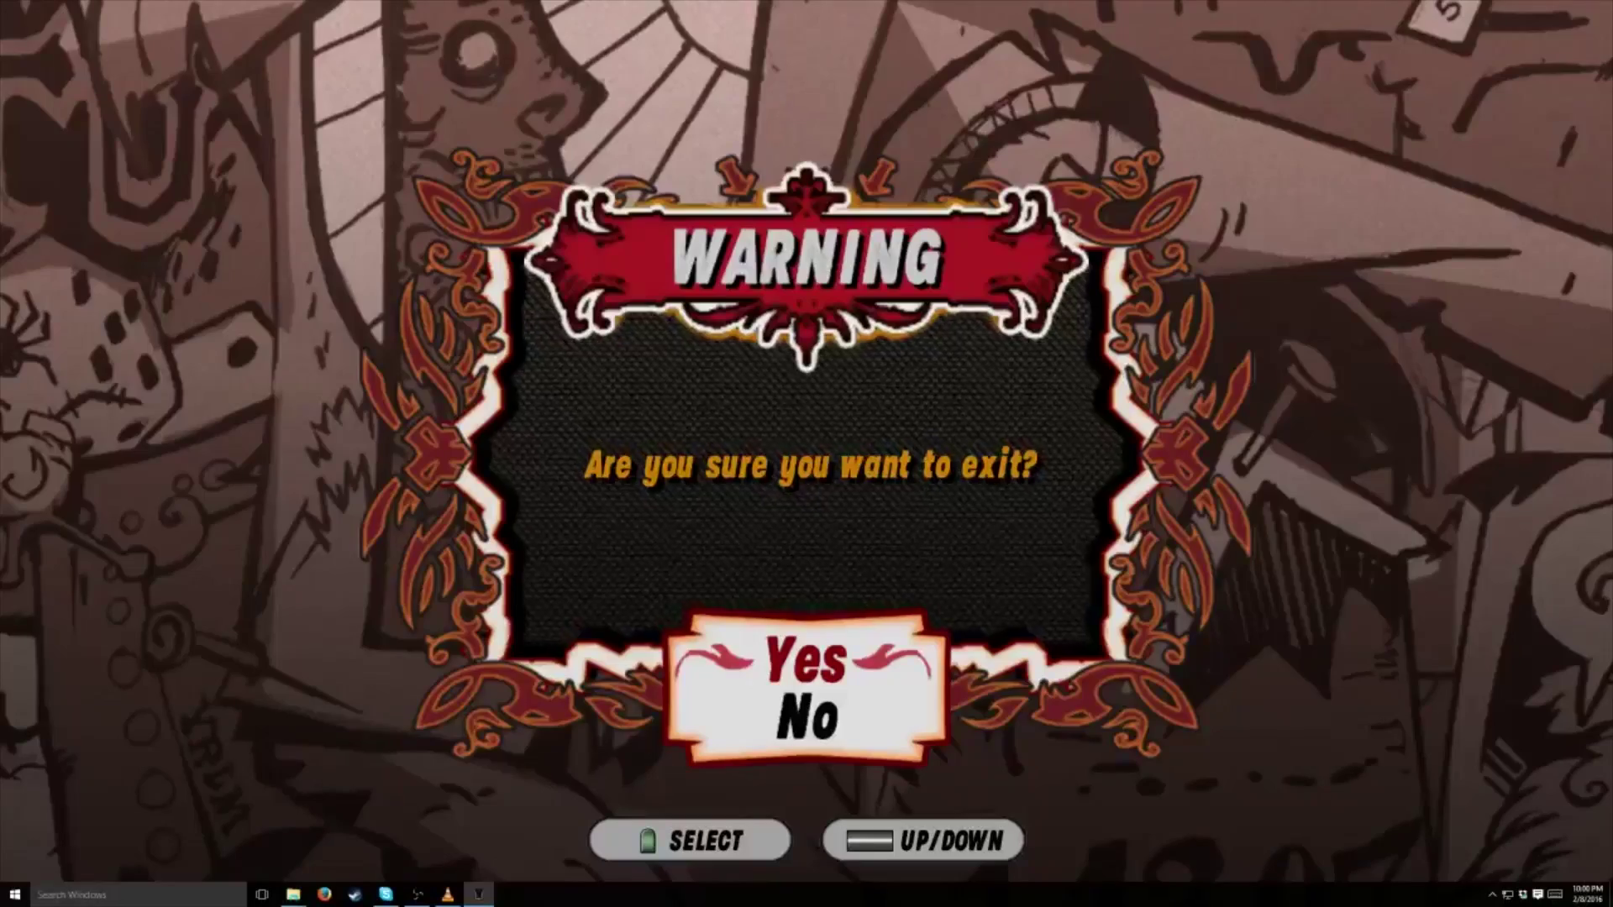
Decline the exit warning and open the Quickplay setlist starting with Slow Ride
key(Down)
key(Return)
key(Down)
key(Down)
key(Return)
key(Return)
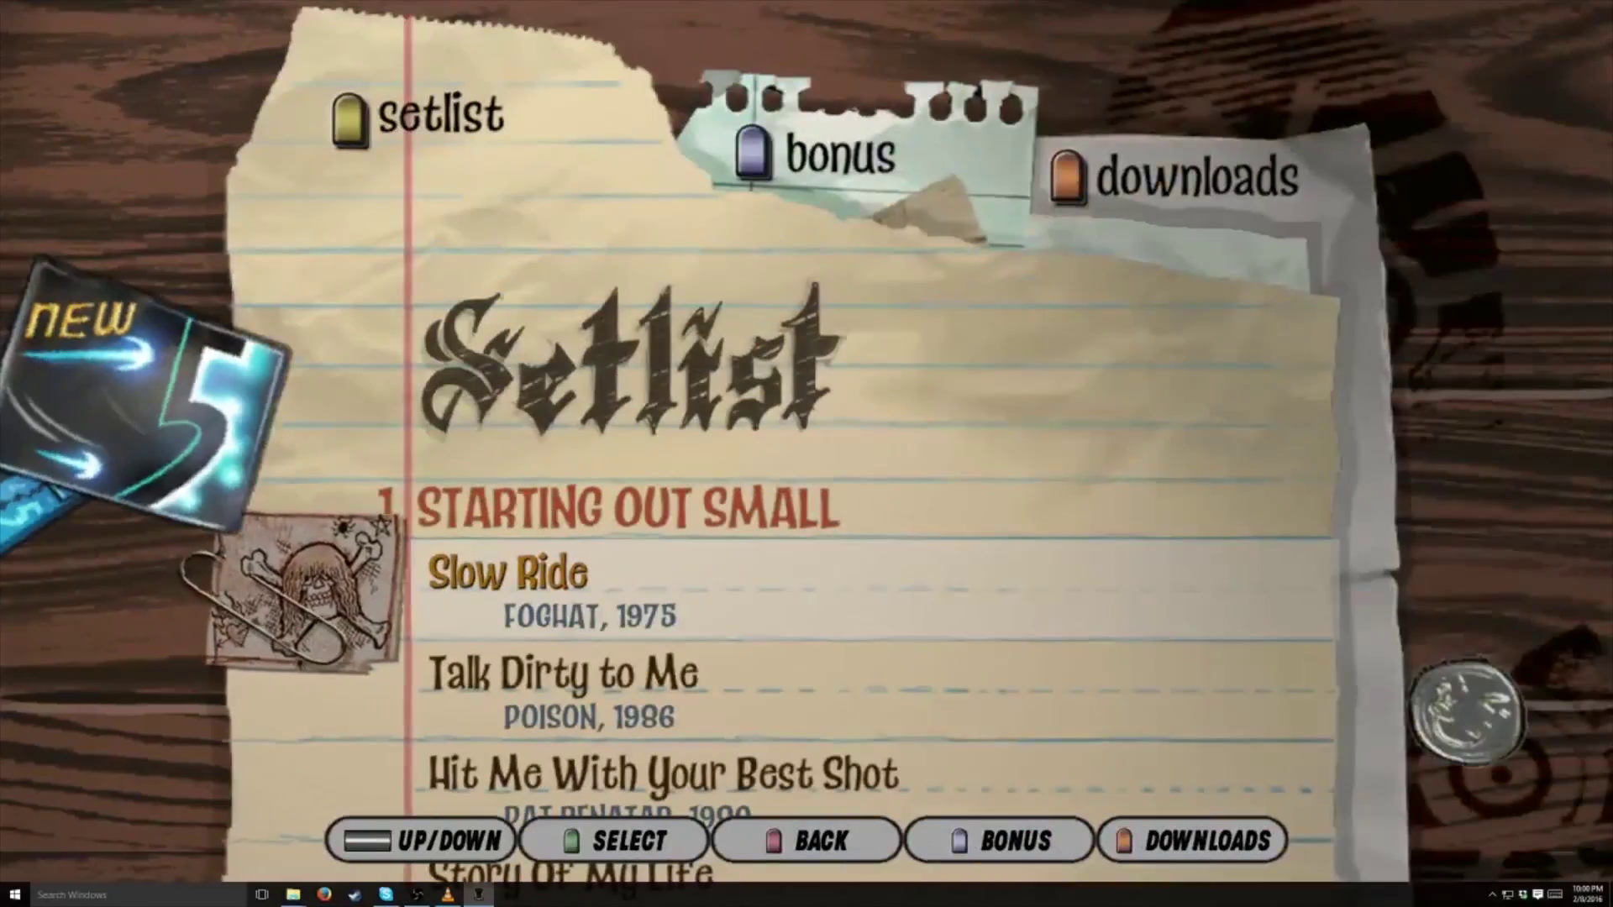